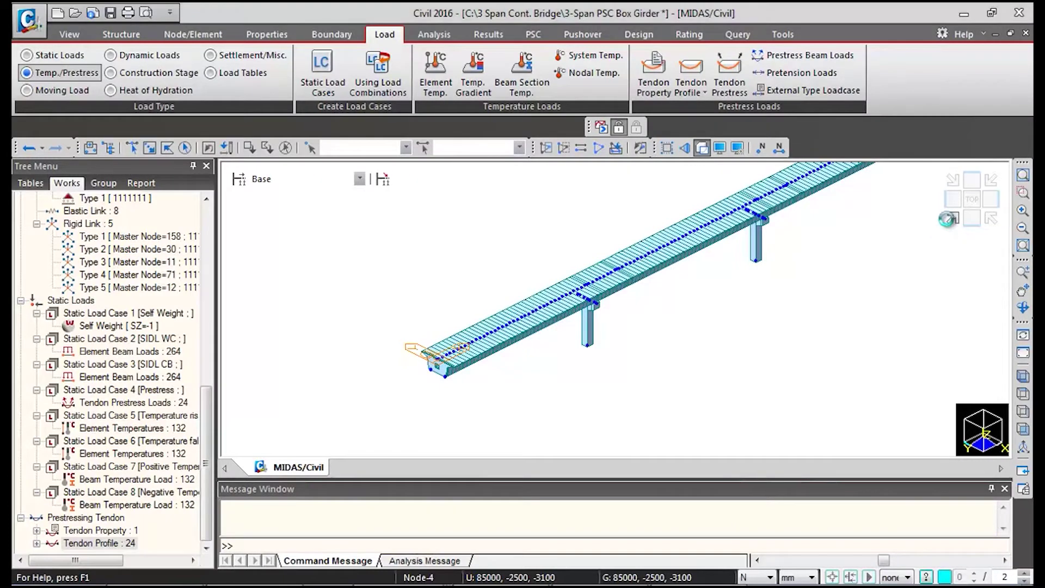
Set the moving load code to India
click(953, 217)
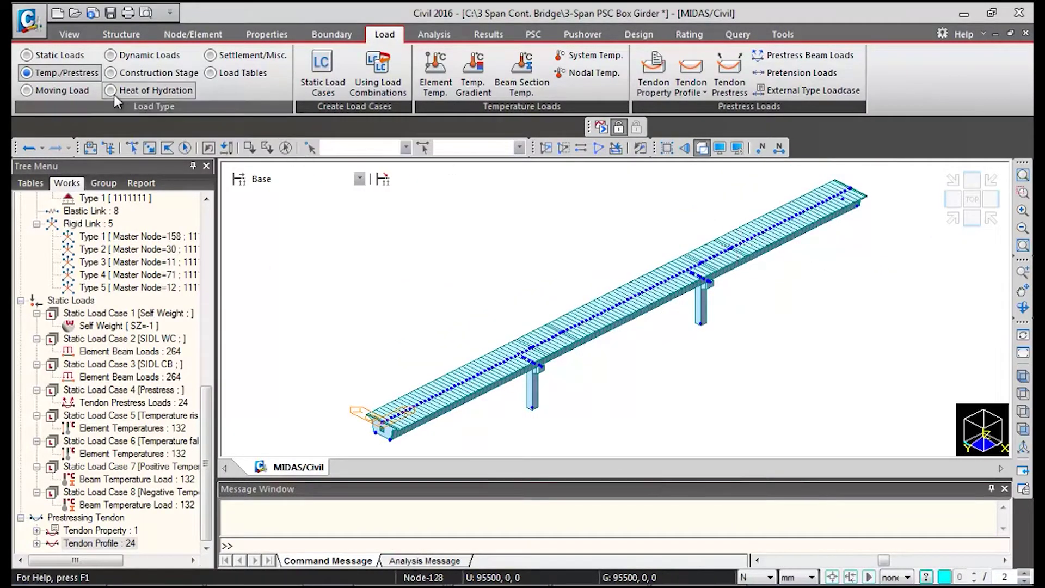
click(51, 86)
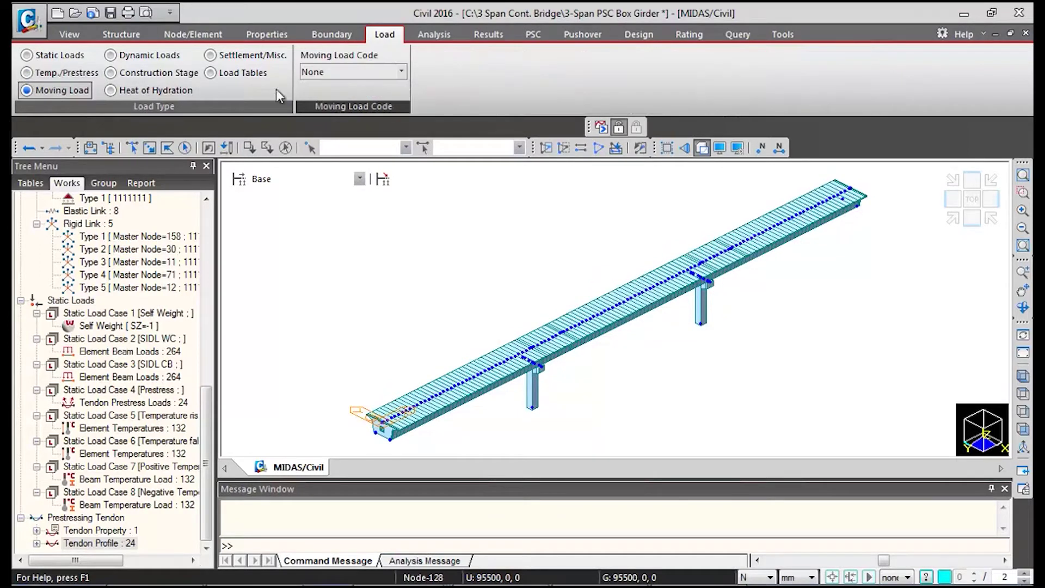
click(401, 75)
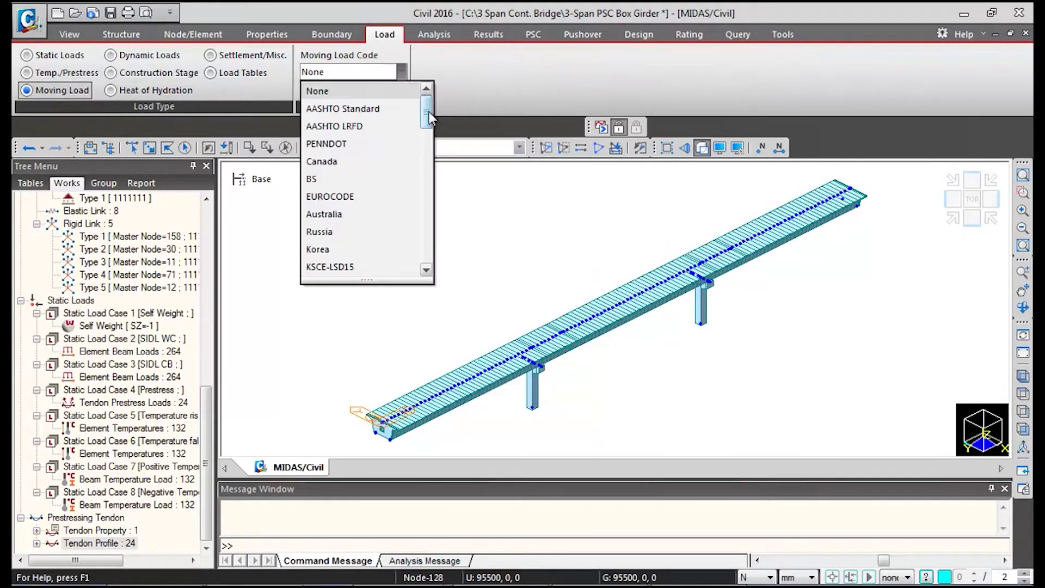
drag(429, 112, 413, 273)
click(358, 234)
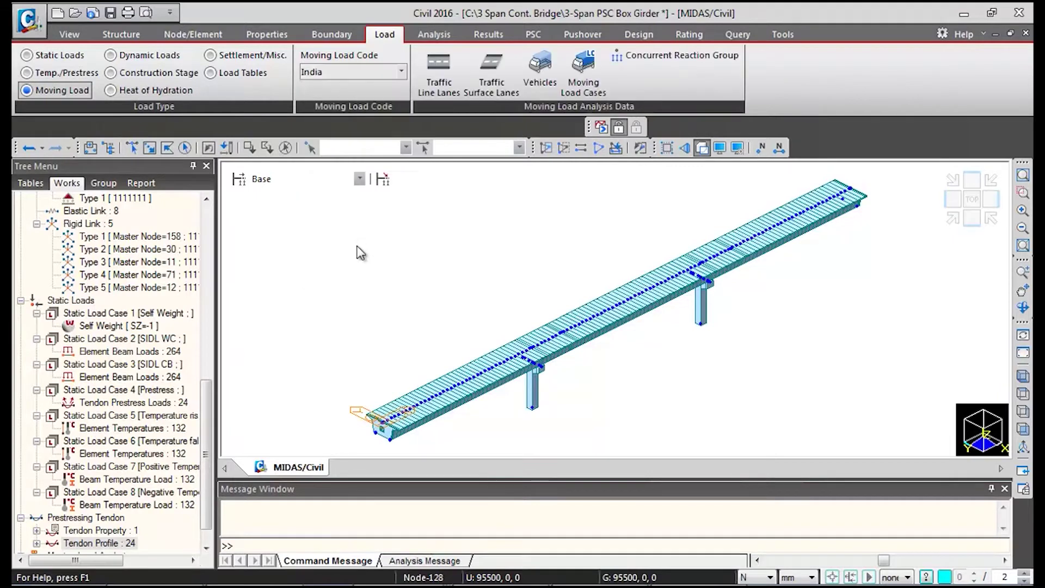
Start a new traffic line lane and name it "70R most ecc"
scroll(469, 400, up, 2)
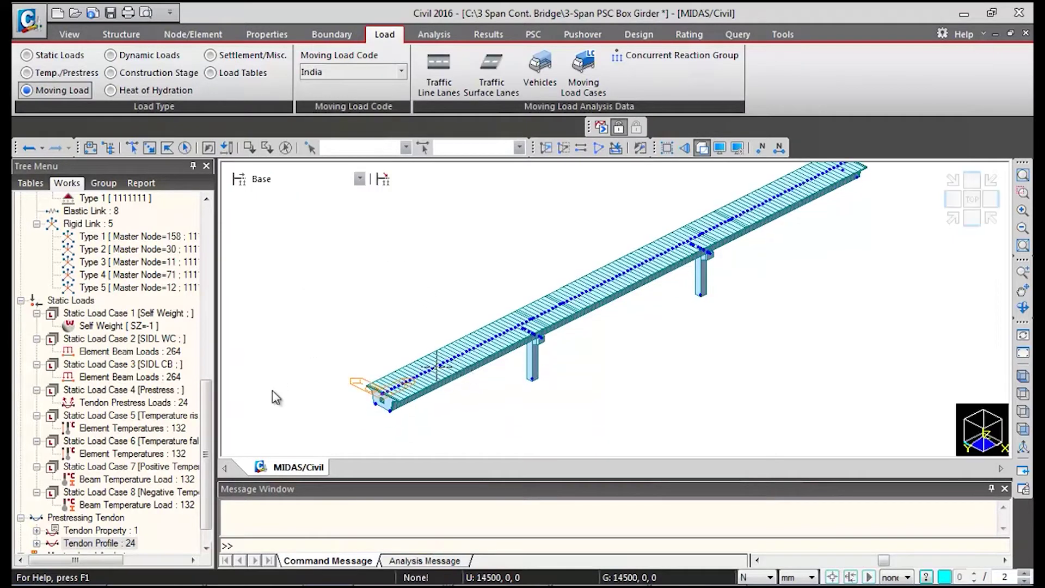
scroll(405, 412, down, 2)
click(437, 86)
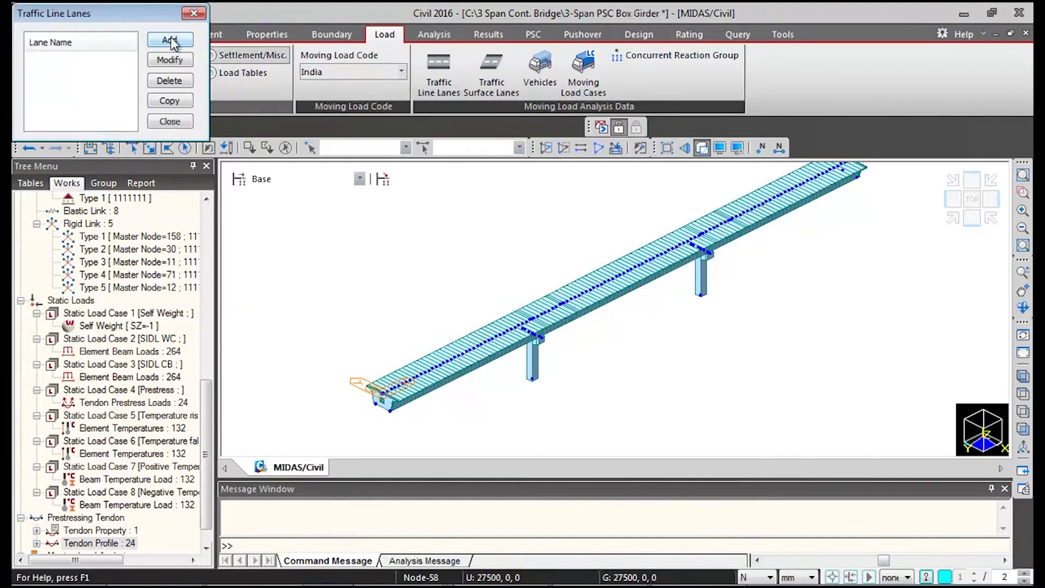
click(170, 41)
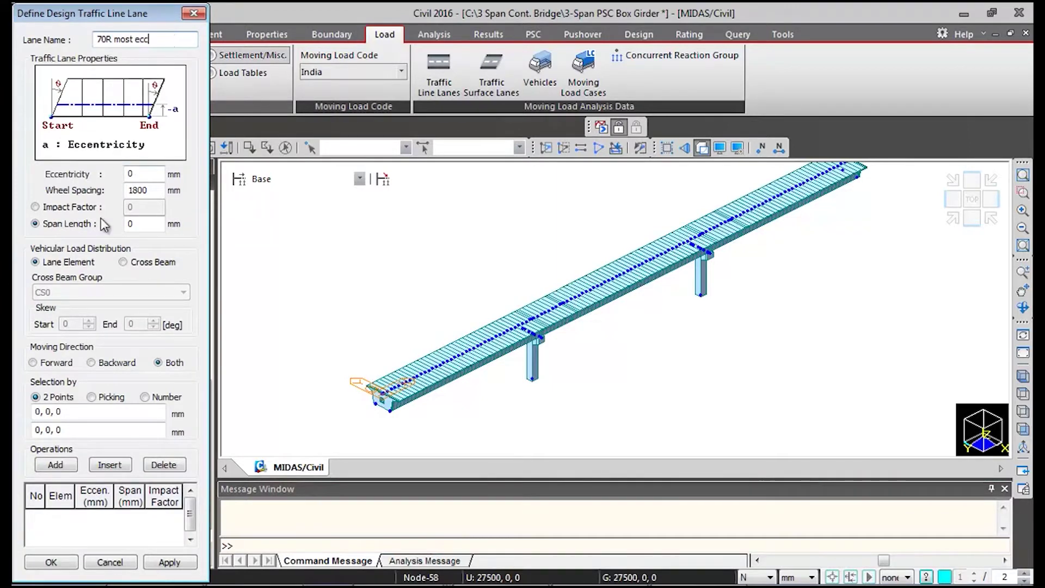
Change the model units to kN for force and m for length
click(762, 577)
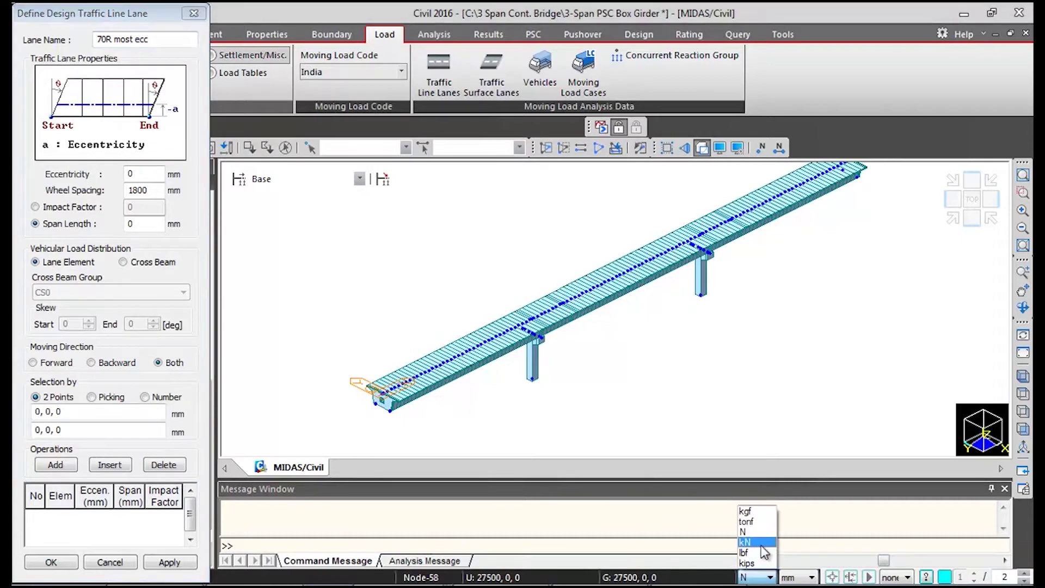
click(756, 543)
click(811, 577)
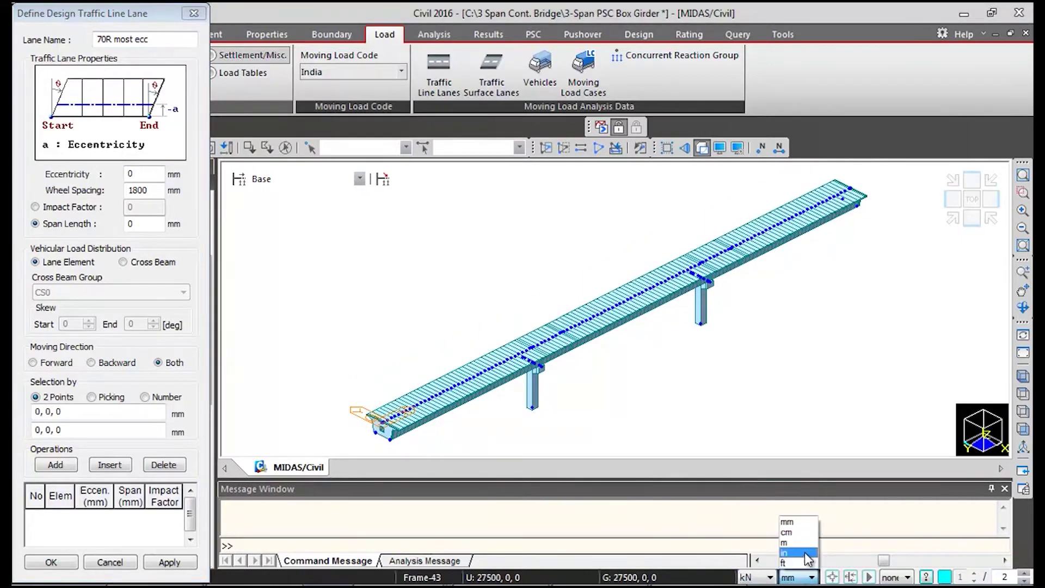
click(792, 520)
Set the 70R lane's eccentricity to 1.155 m, wheel spacing to 1.93 m and impact factor to 0.1
double_click(153, 173)
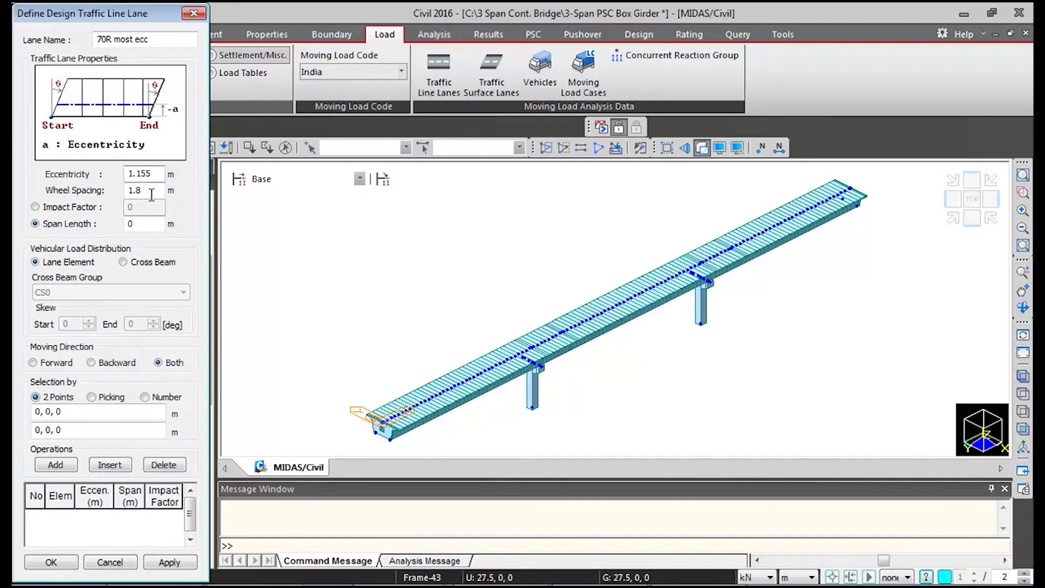
key(Tab)
click(82, 209)
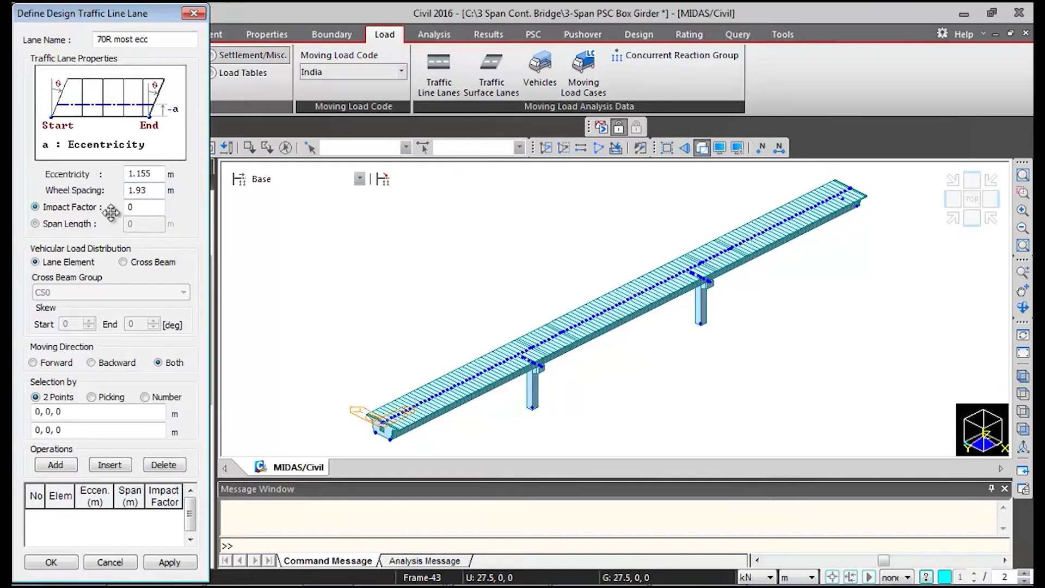
double_click(141, 207)
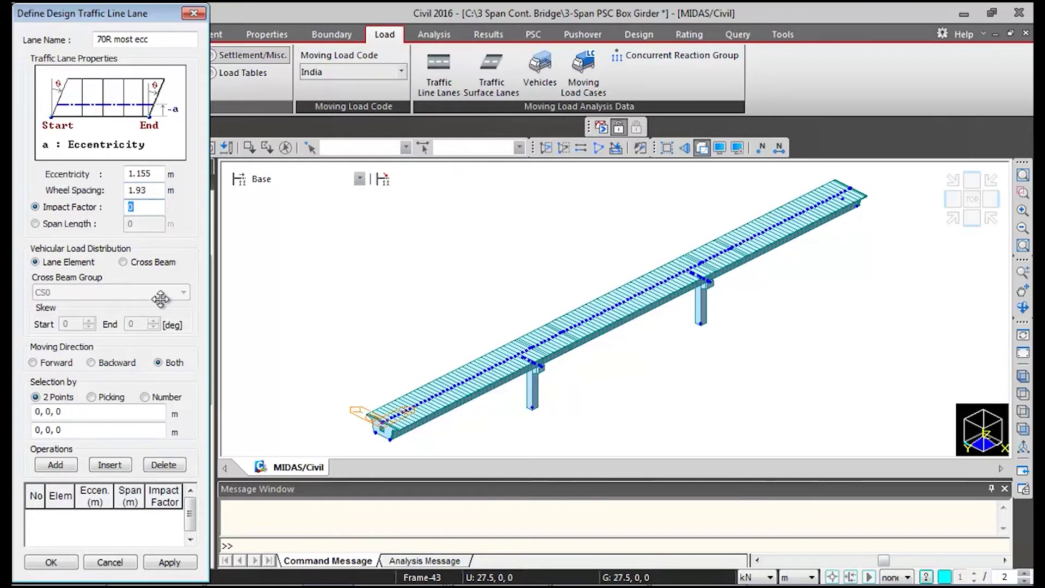
text(0.1)
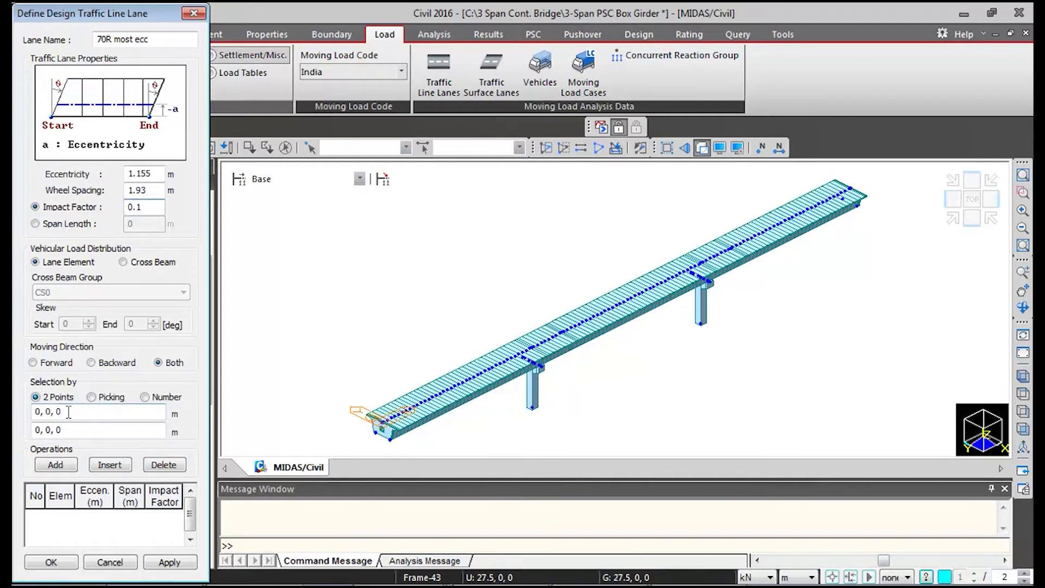
Assign the 70R lane to the deck elements by two points at the girder's ends and save the lane
click(970, 220)
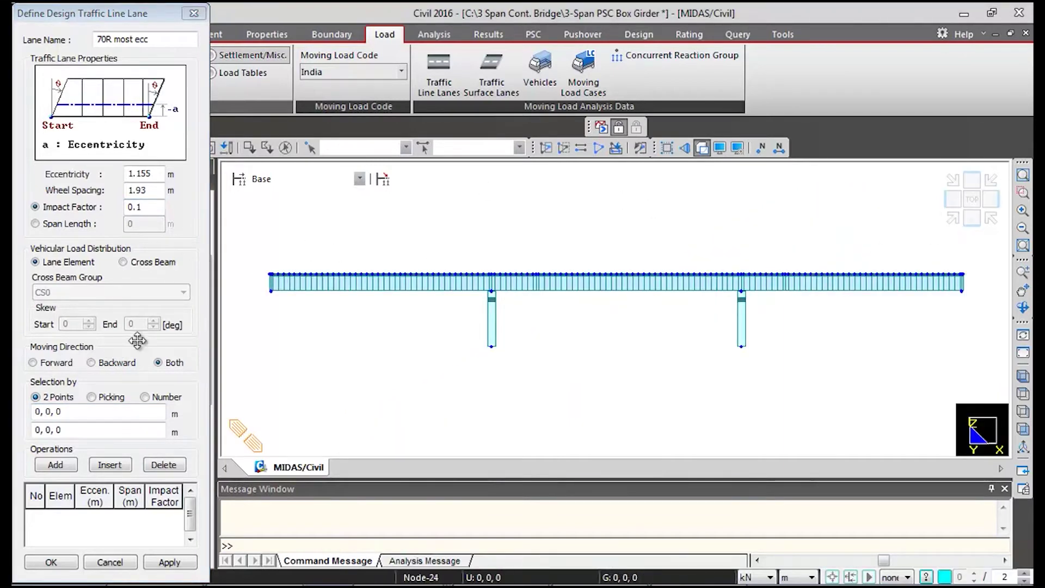
click(103, 412)
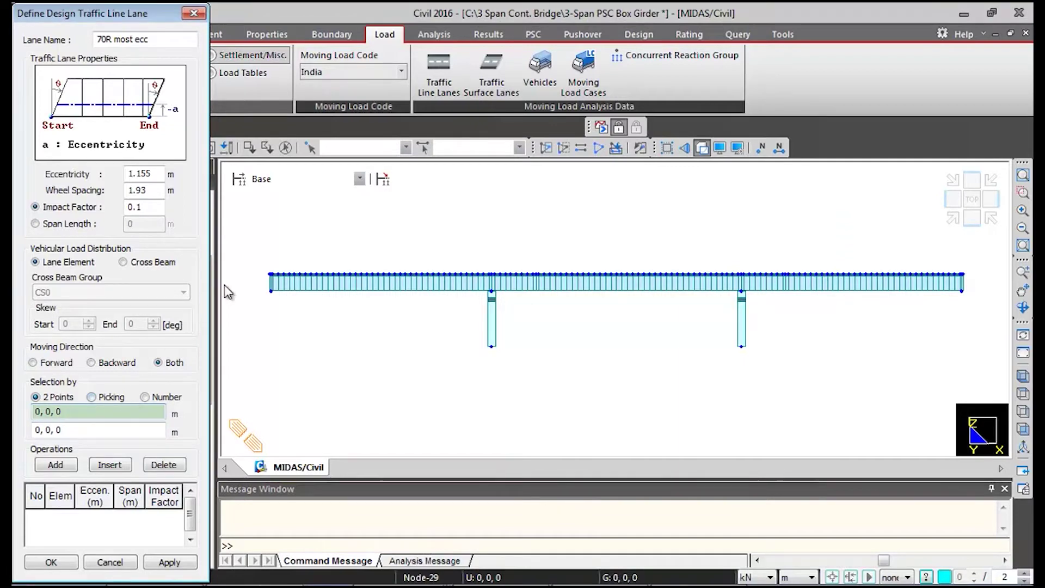
click(245, 272)
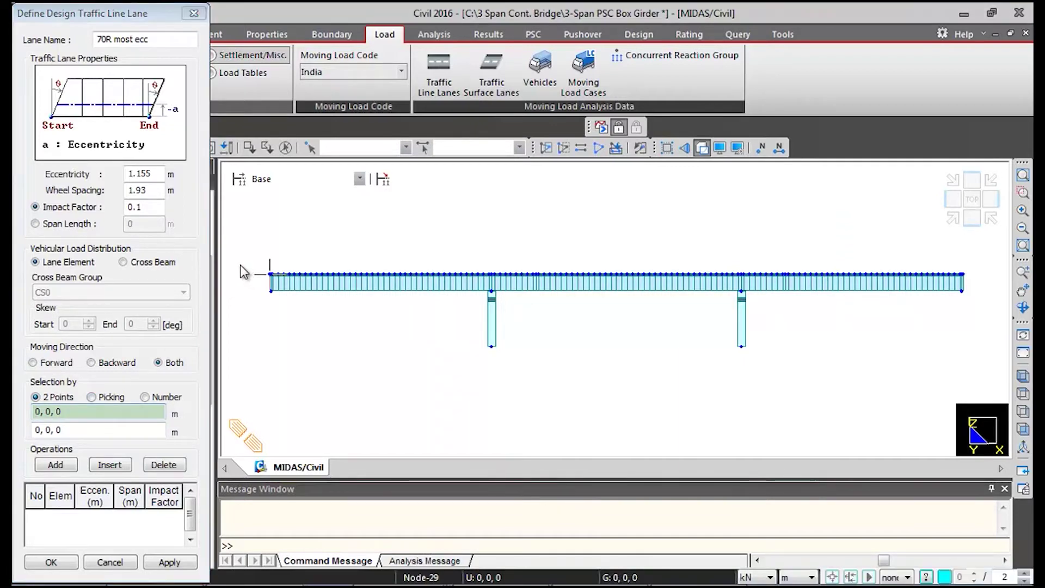
click(982, 267)
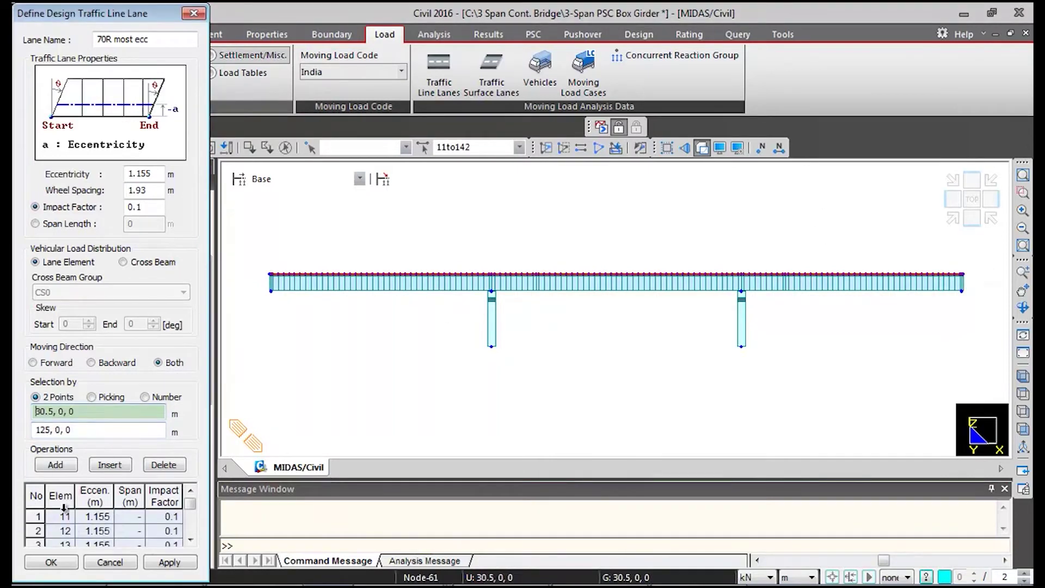
click(53, 561)
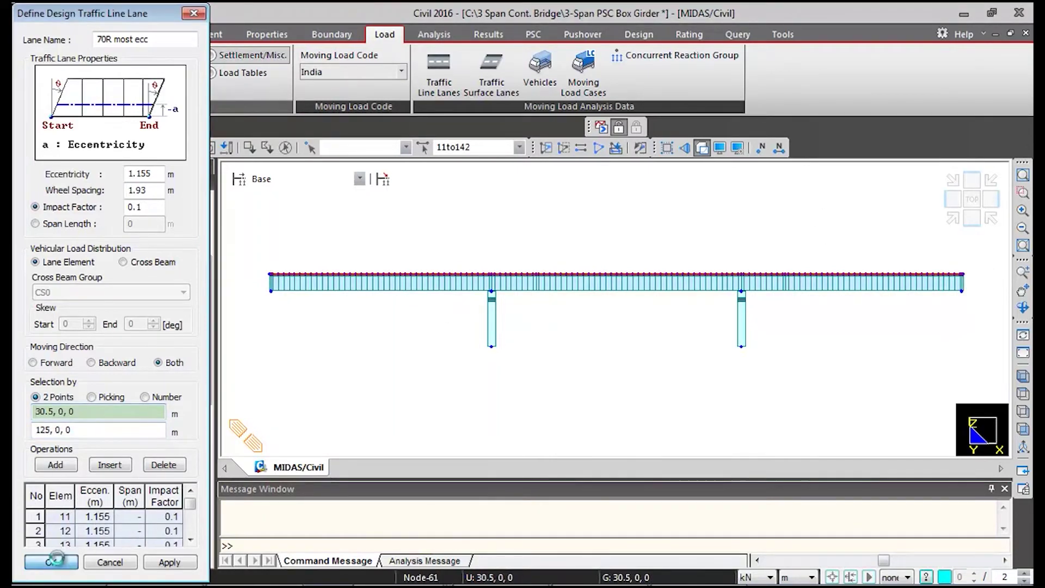
Start a second traffic line lane and name it "CL.A1"
click(956, 214)
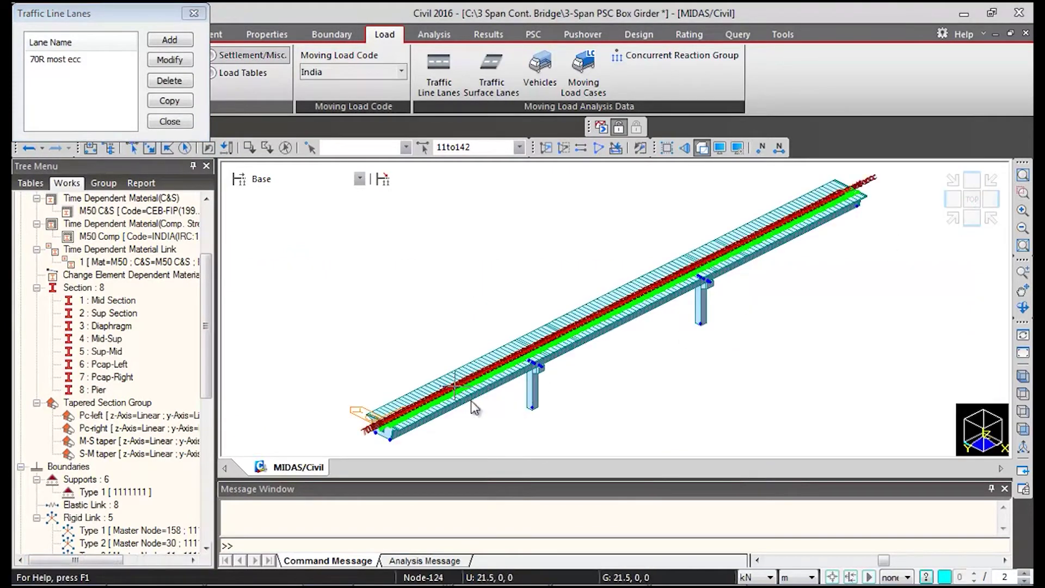
scroll(401, 390, up, 3)
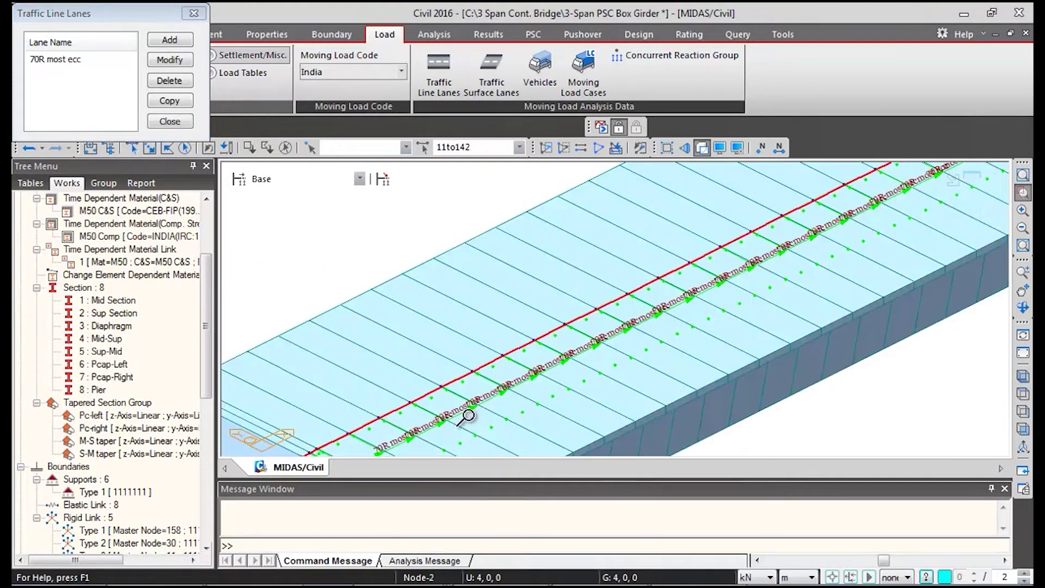
scroll(528, 350, up, 2)
scroll(595, 334, up, 2)
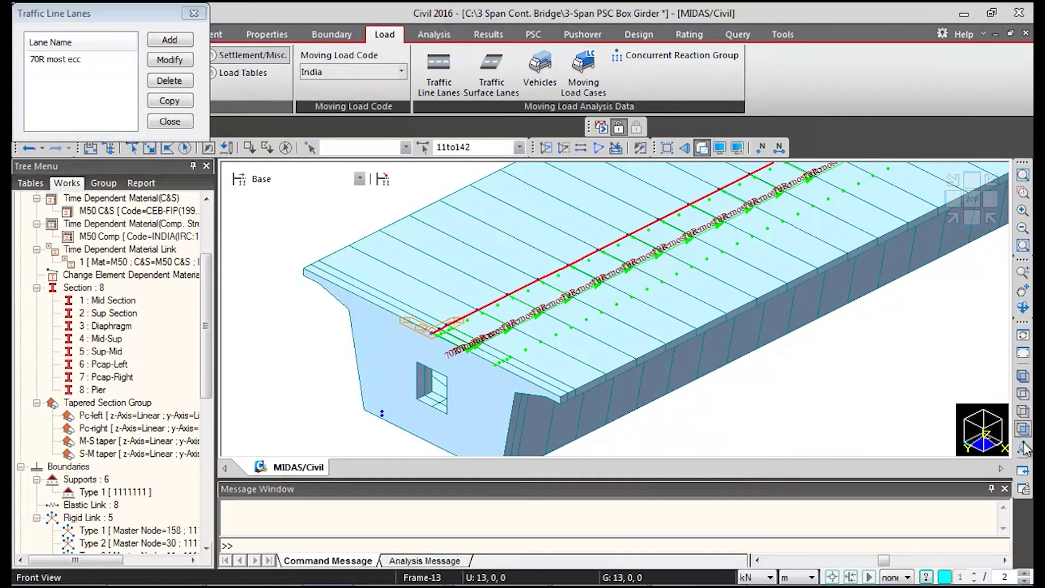
click(1024, 352)
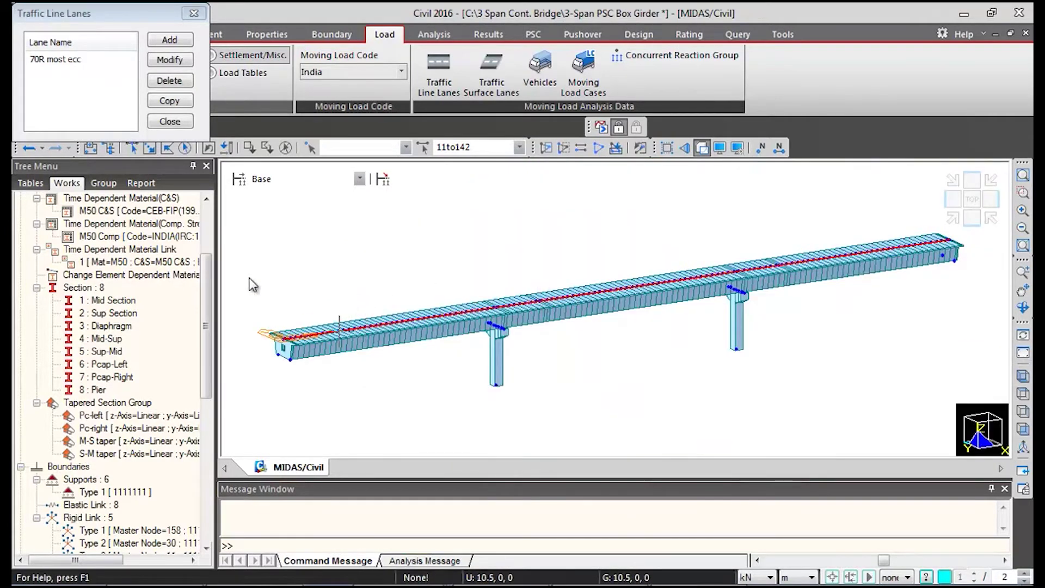
click(169, 40)
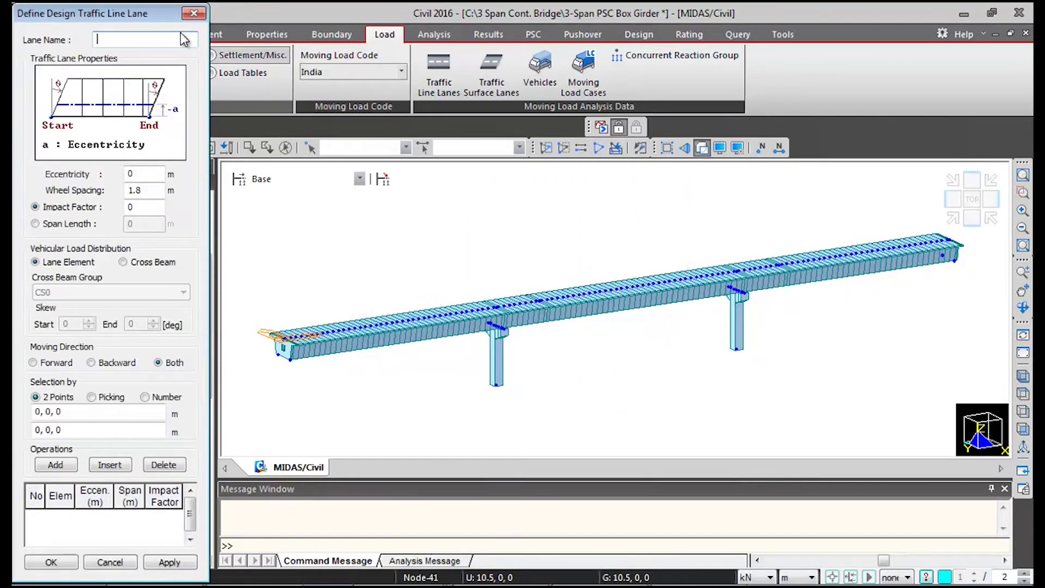
text(CL.A1)
key(Tab)
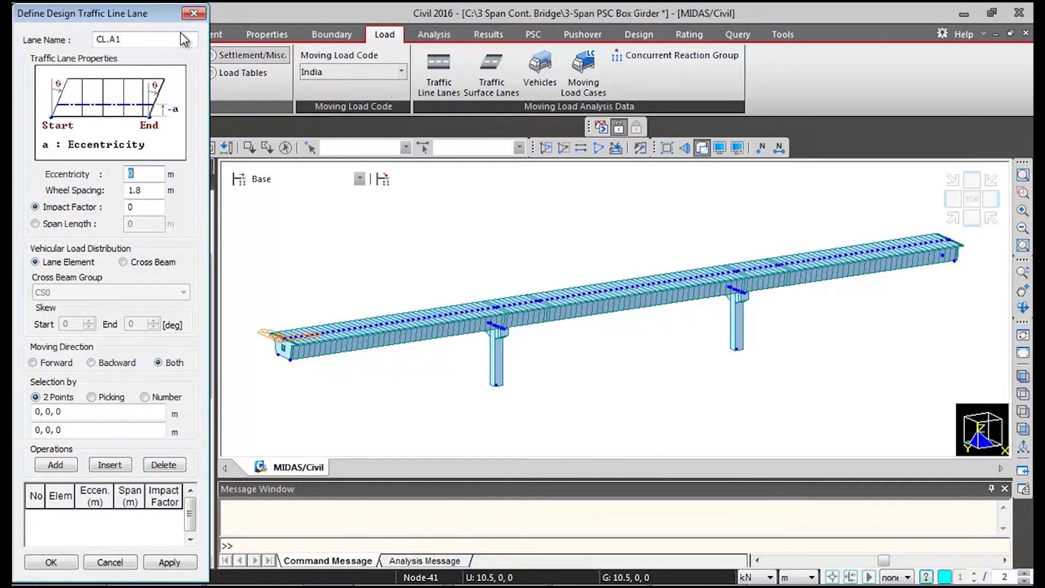
Set the CL.A1 lane's eccentricity to 2.45 m and impact factor to 0.1, keeping the 1.8 m wheel spacing
text(2)
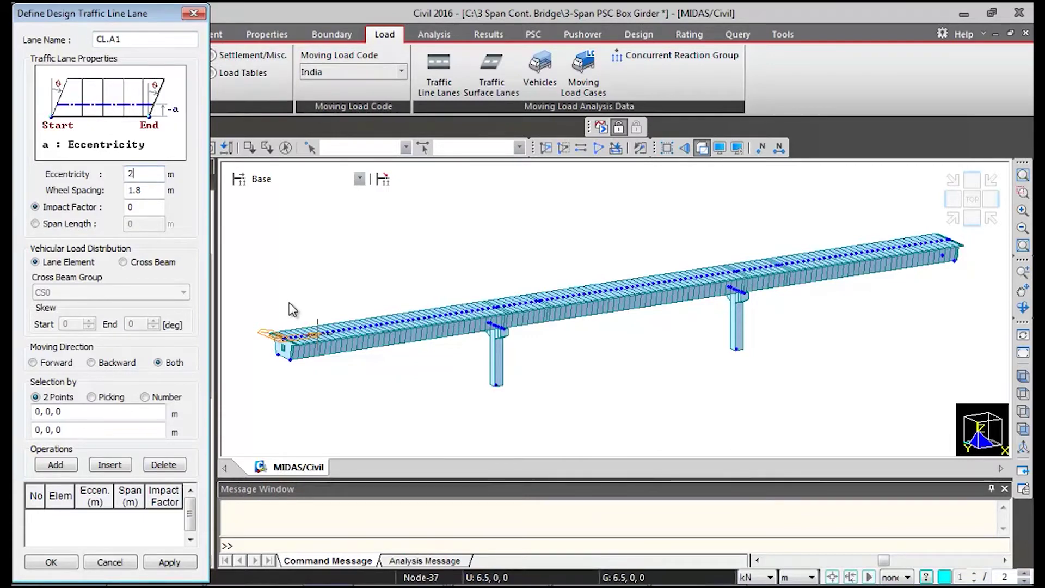
text(.45)
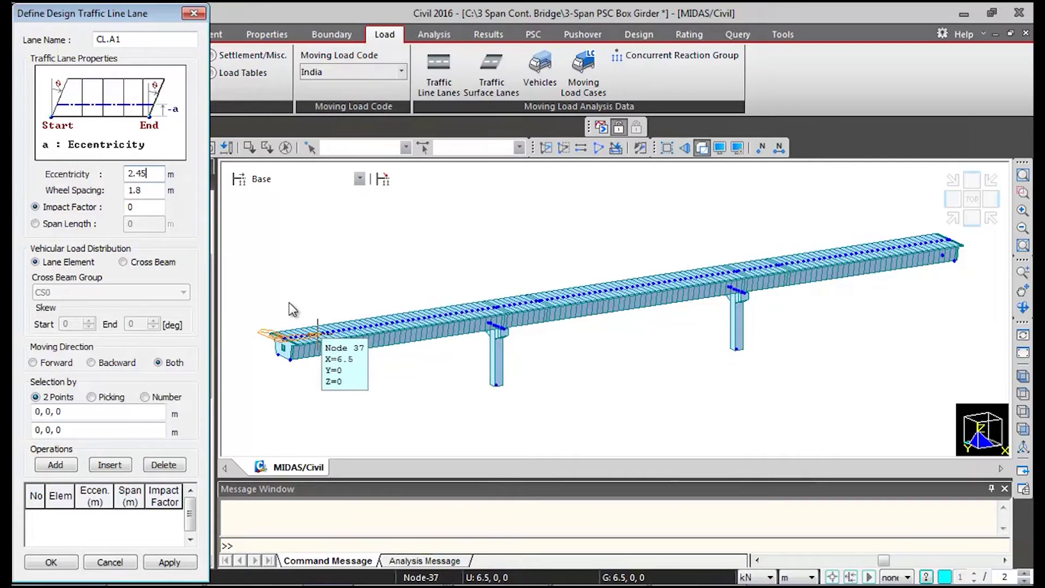
key(Tab)
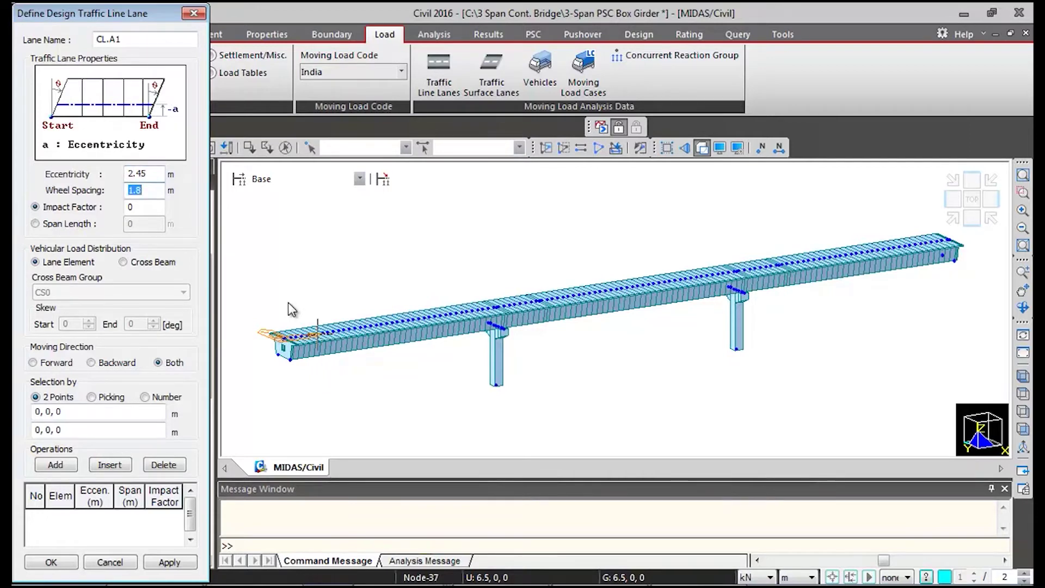
key(Tab)
click(90, 409)
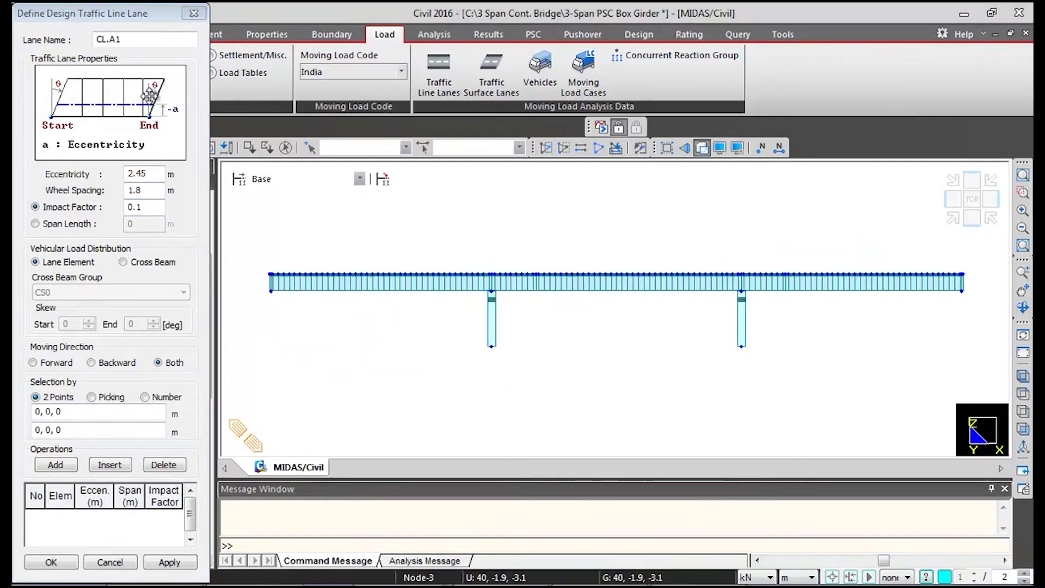
Select all deck girder elements by window and renumber the selected elements with new start number 200
drag(117, 17, 123, 183)
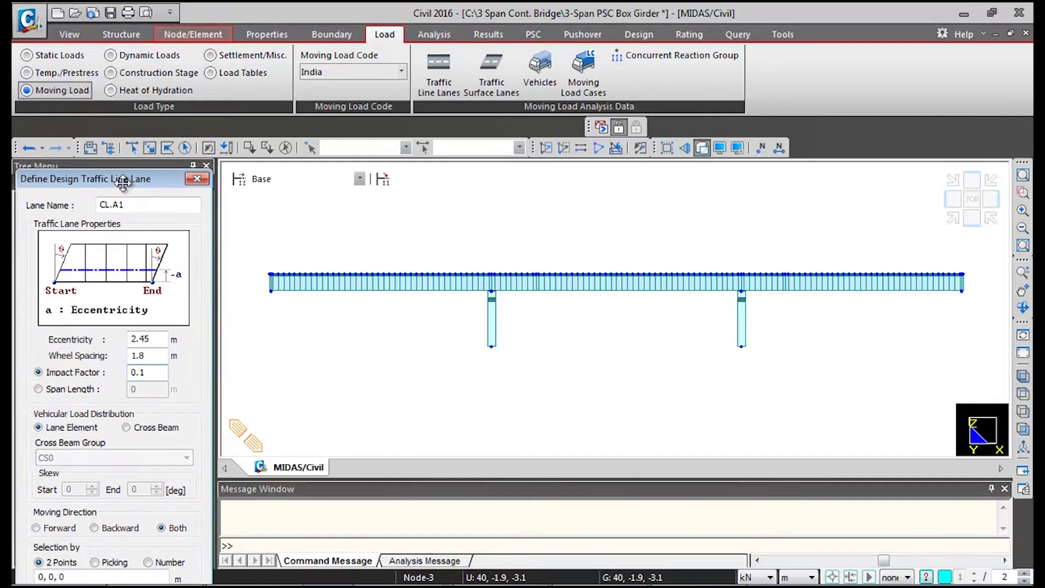
click(149, 147)
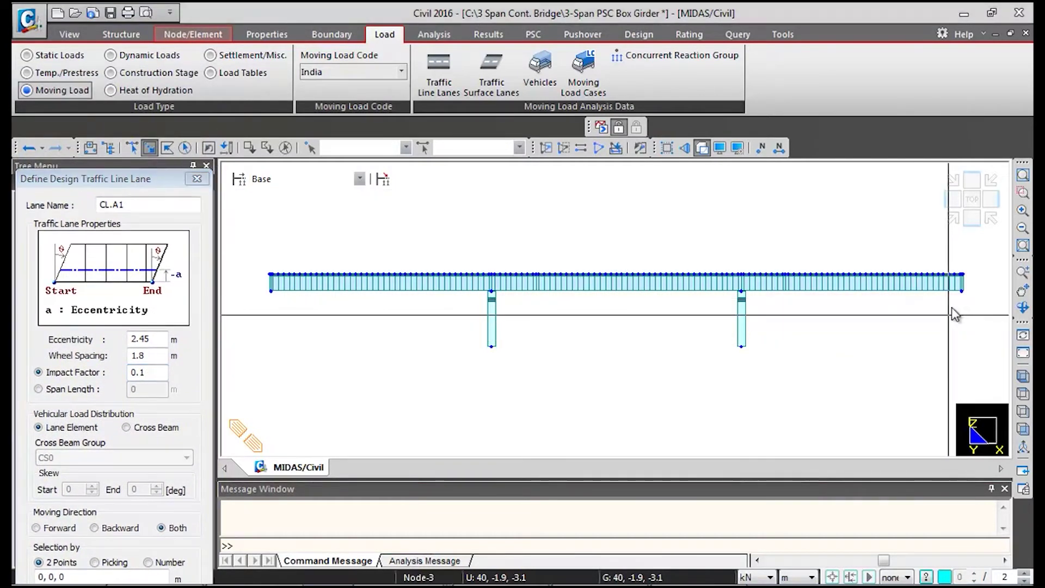
drag(970, 282, 251, 254)
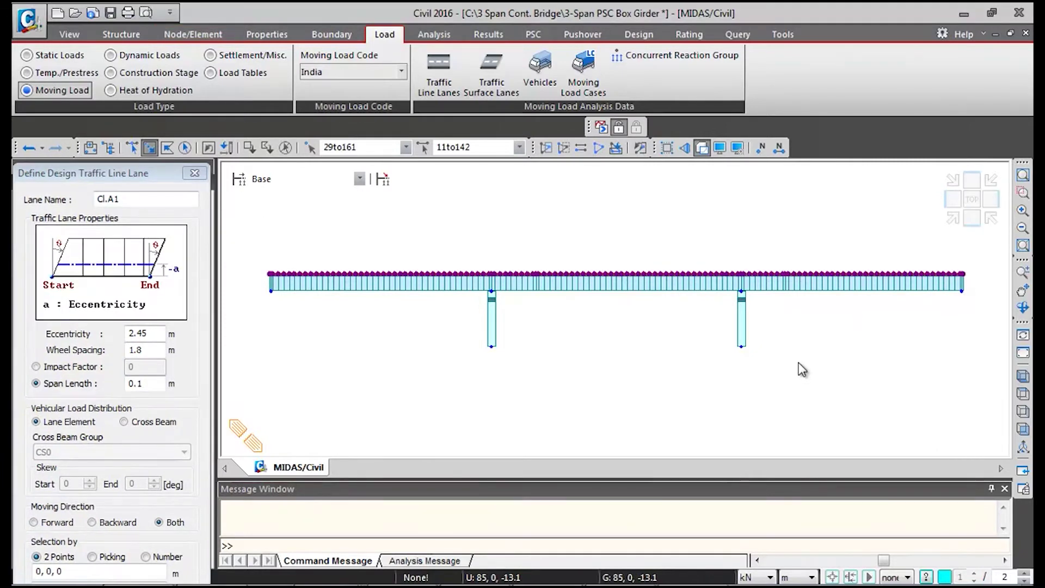
right_click(610, 340)
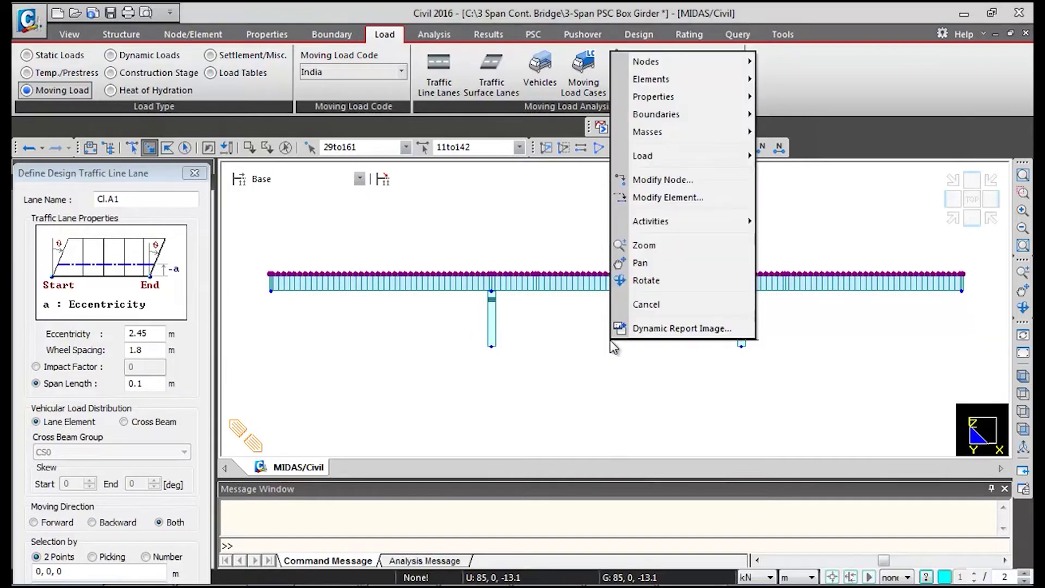
mouse_move(671, 73)
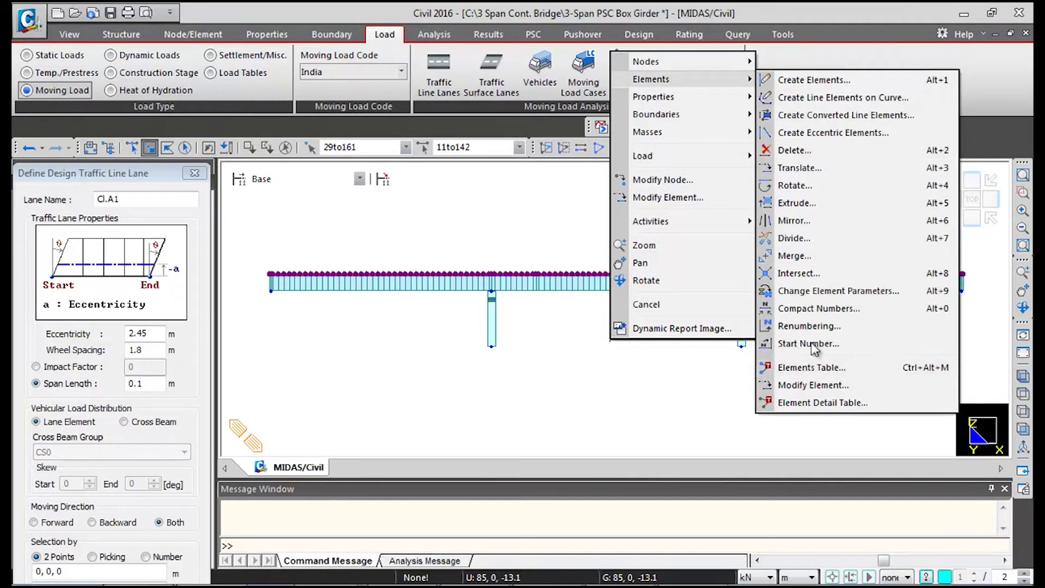
click(809, 325)
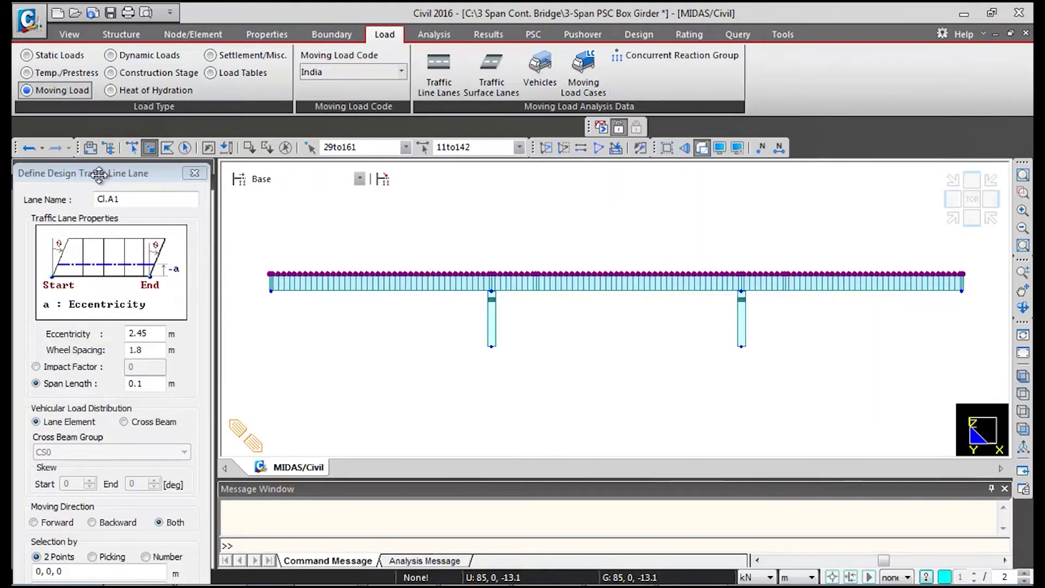
drag(102, 174, 312, 145)
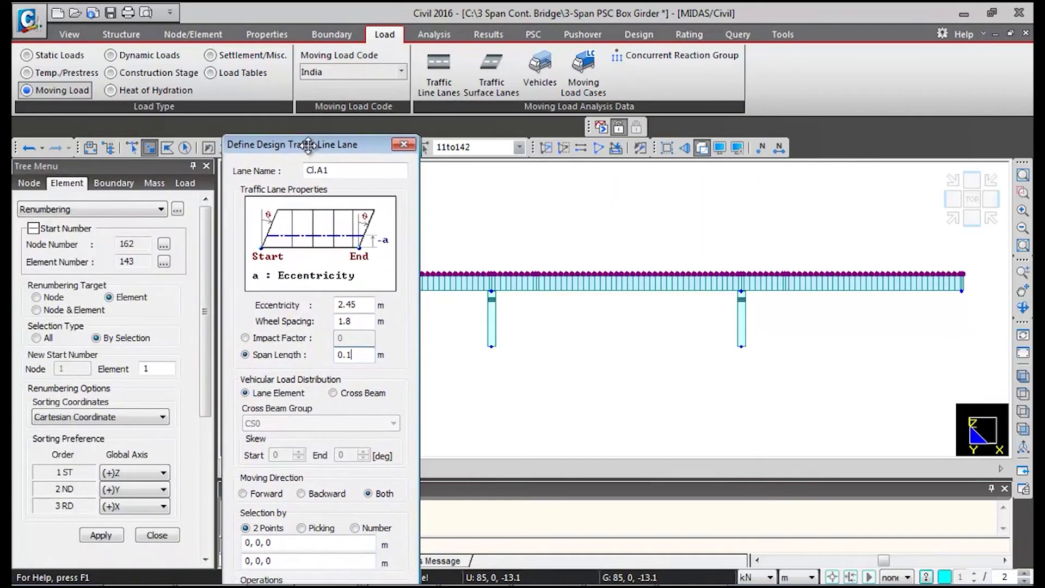
double_click(146, 369)
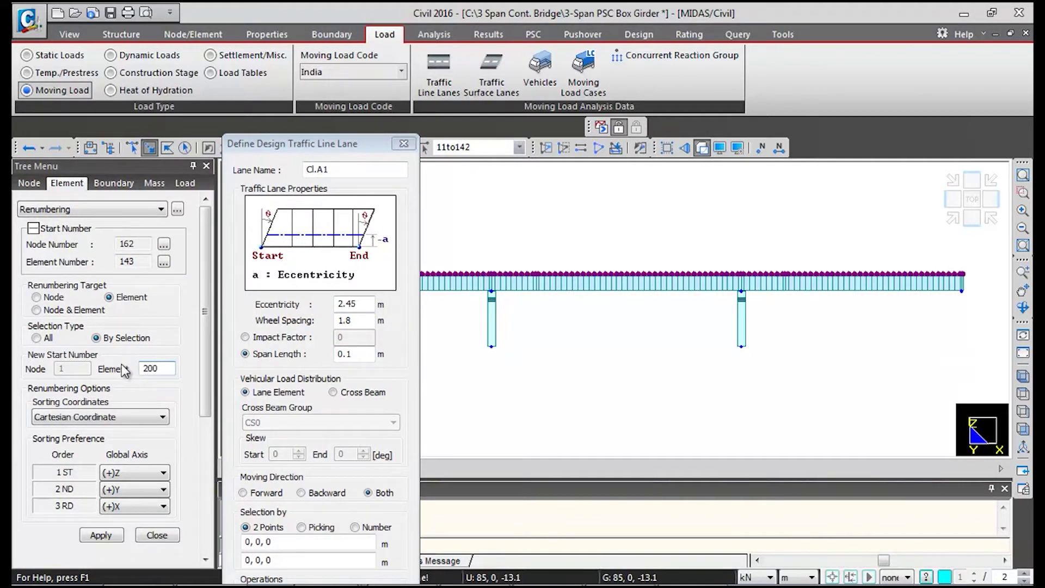
click(101, 535)
Reselect the deck girder elements by window and copy their element number range 200to331
drag(365, 150, 154, 150)
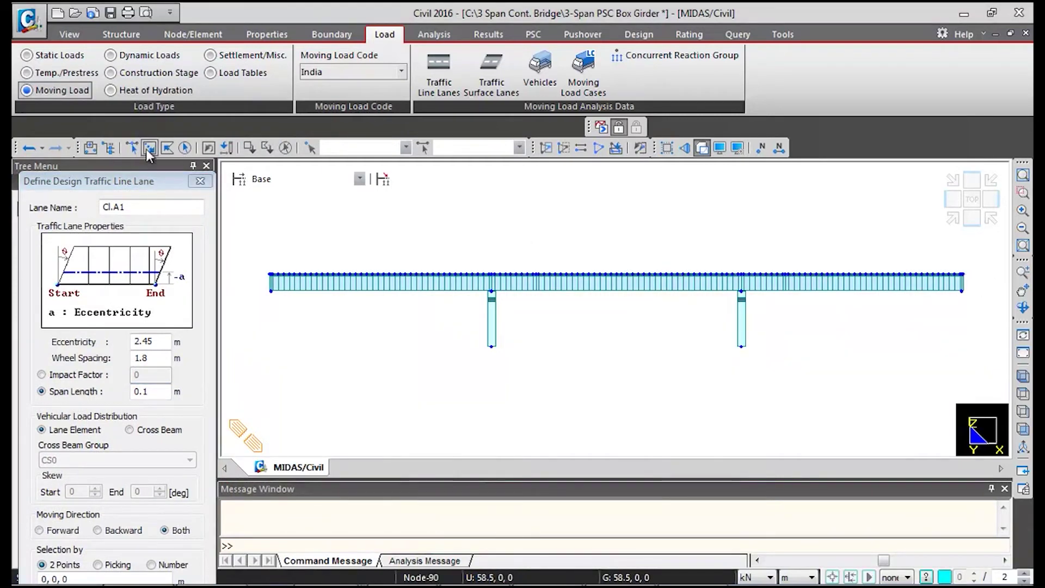
click(149, 149)
drag(973, 275, 261, 256)
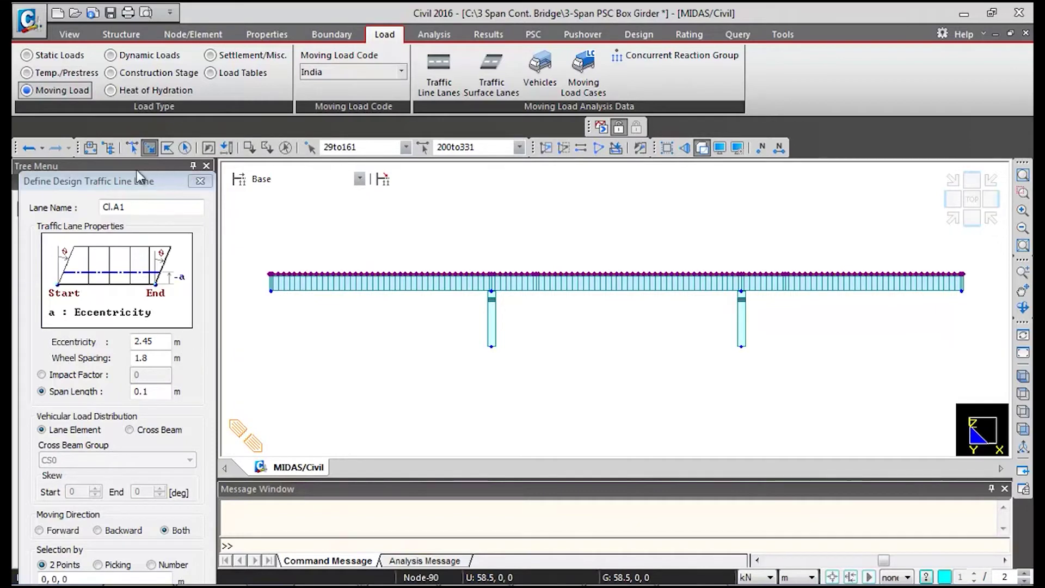
drag(141, 181, 143, 77)
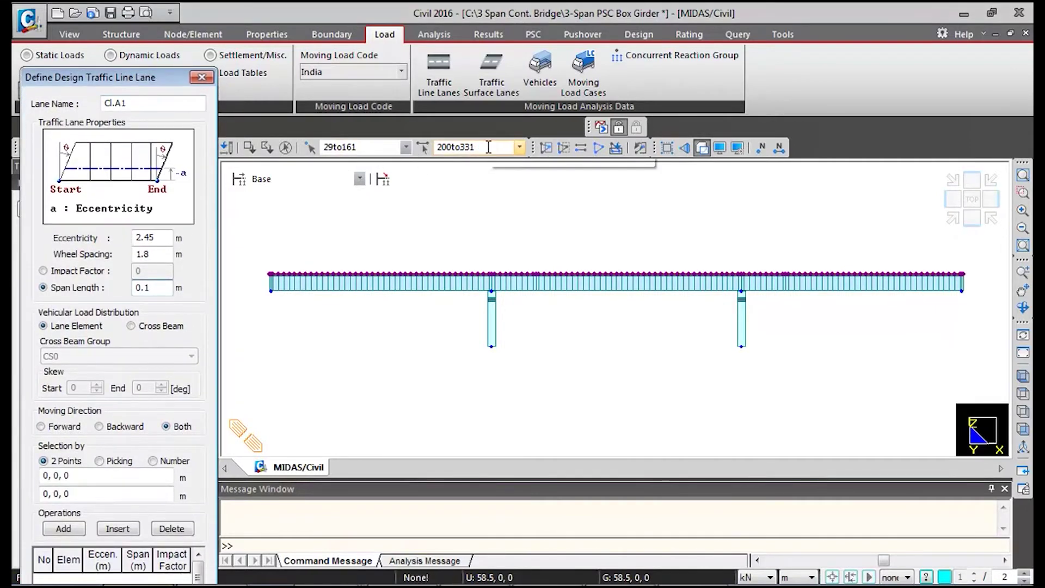
double_click(482, 147)
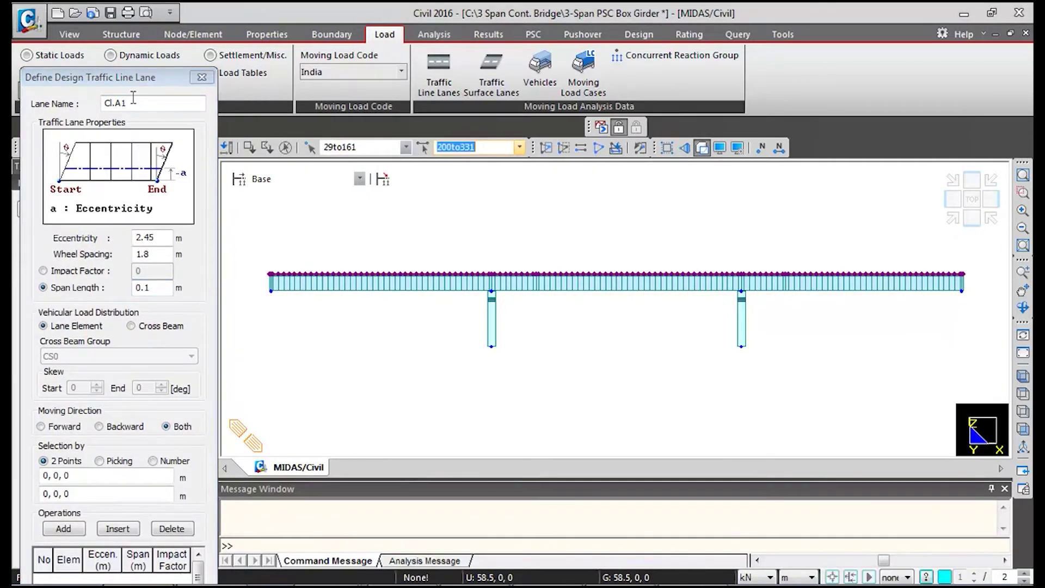
right_click(456, 148)
click(493, 200)
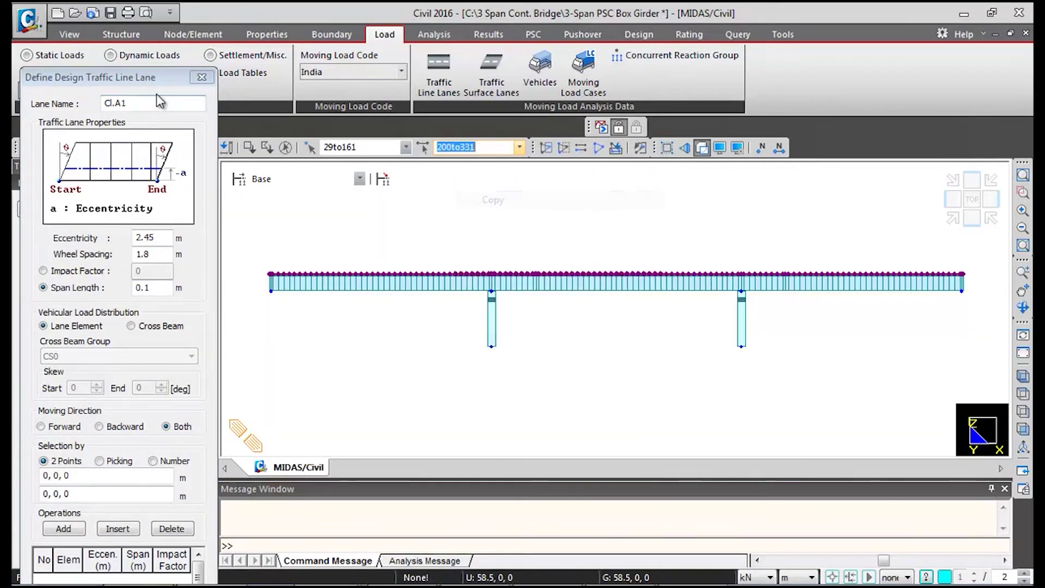
Assign elements 200to331 to the Cl.A1 lane using selection by number and save the lane
drag(142, 78, 137, 47)
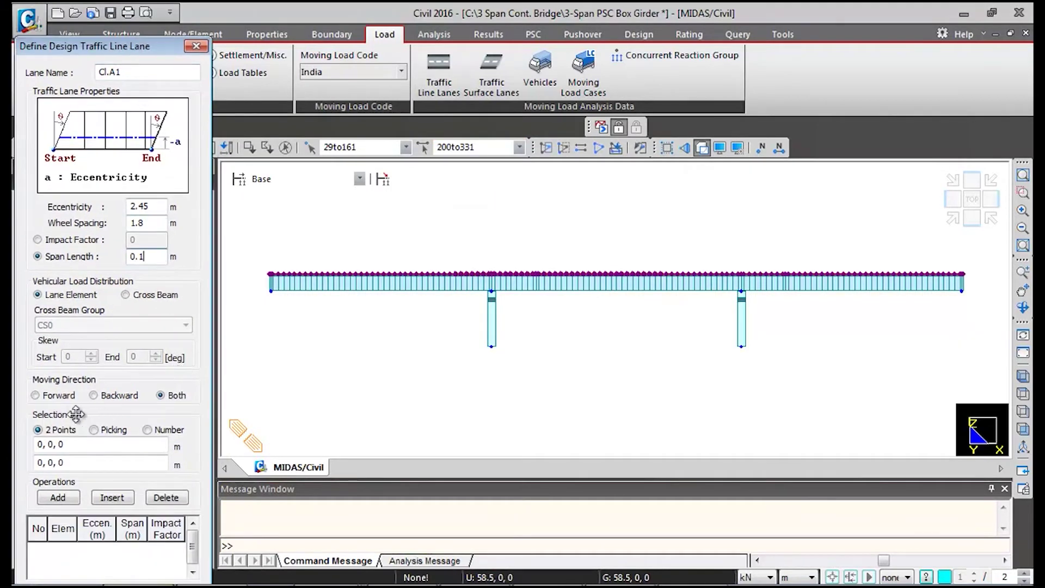
click(148, 430)
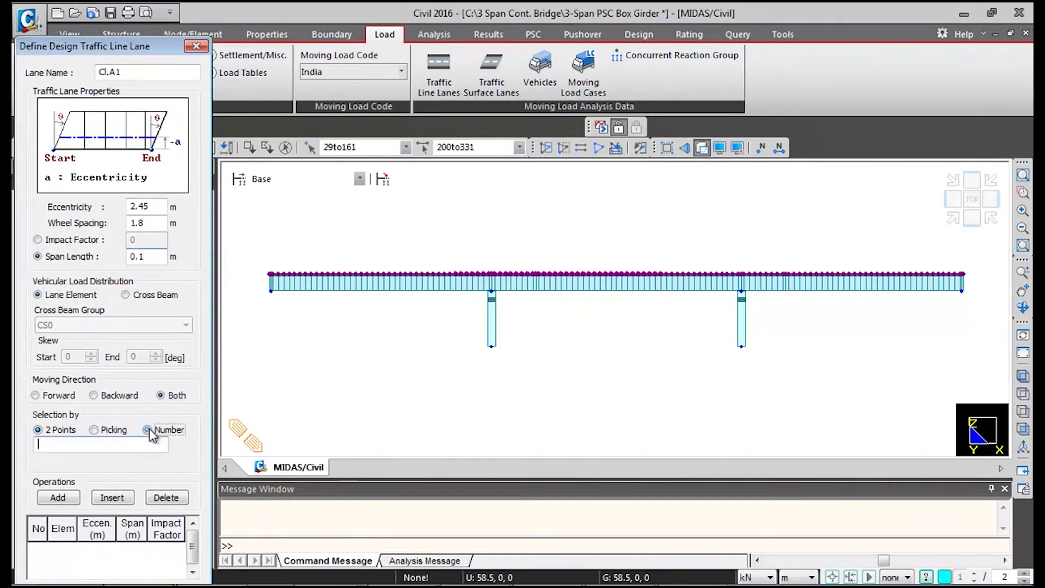
right_click(116, 443)
click(179, 226)
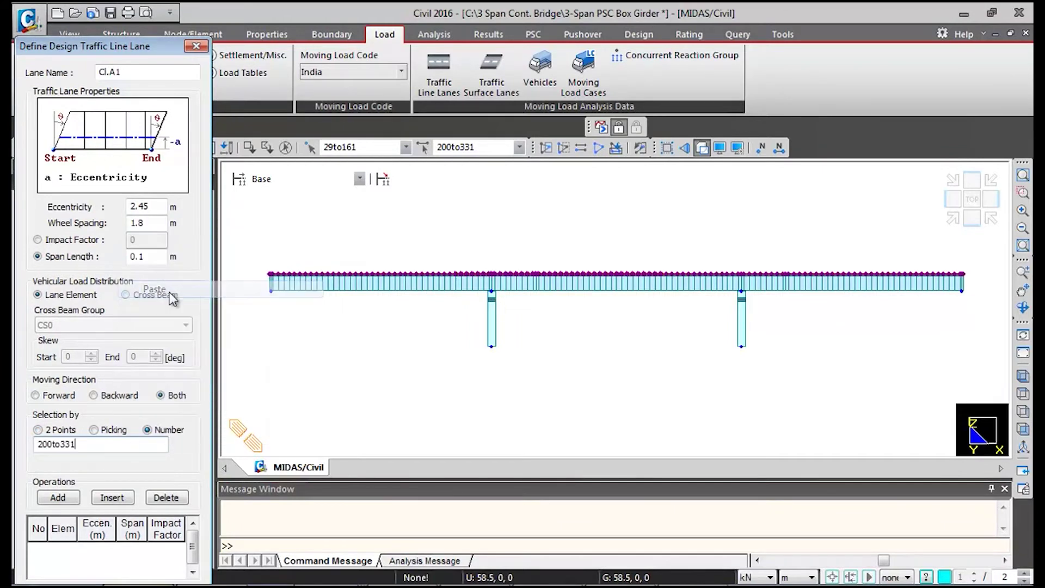
click(57, 498)
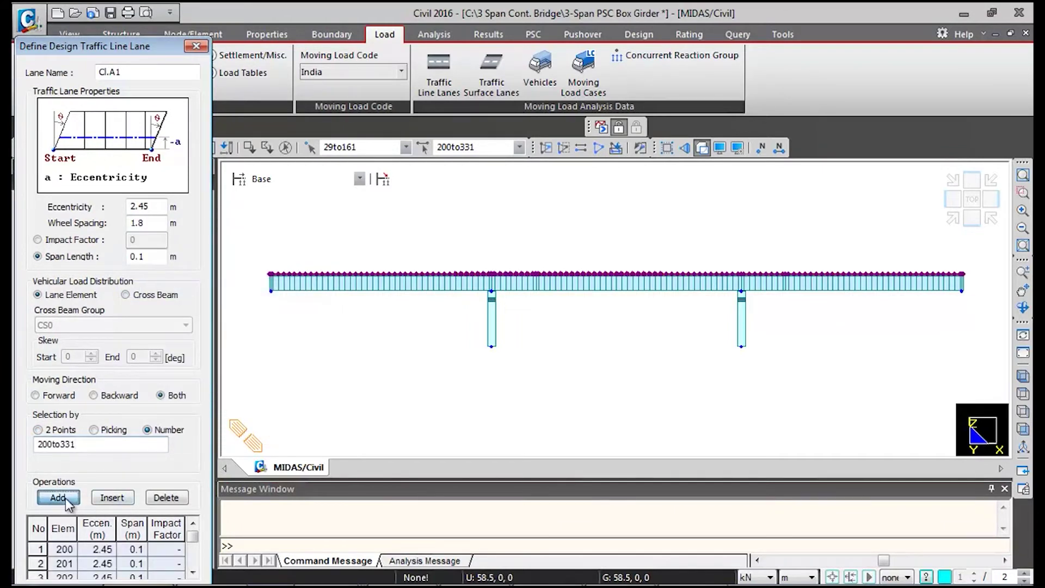
drag(134, 54, 134, 29)
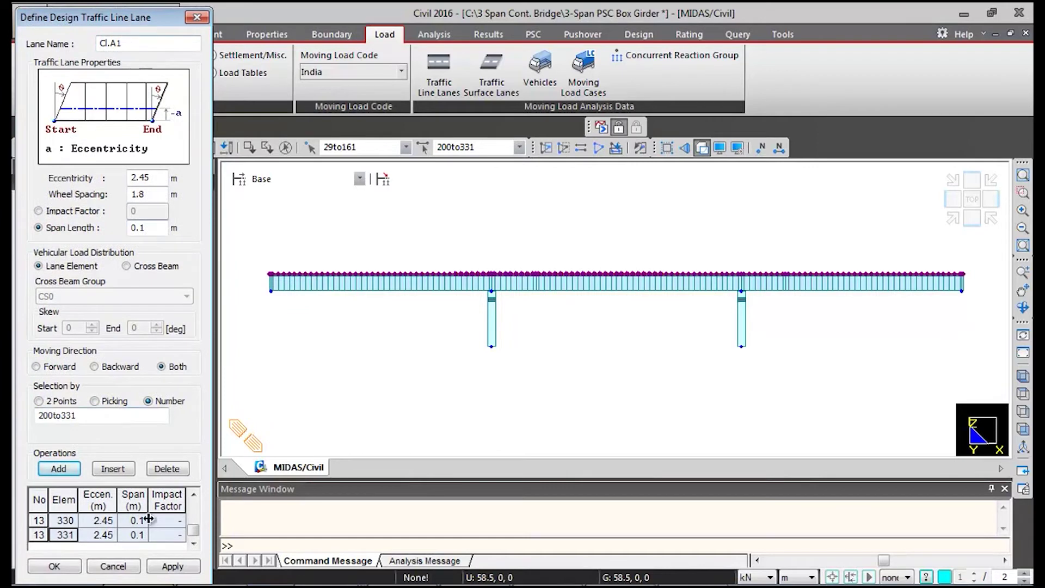
click(55, 570)
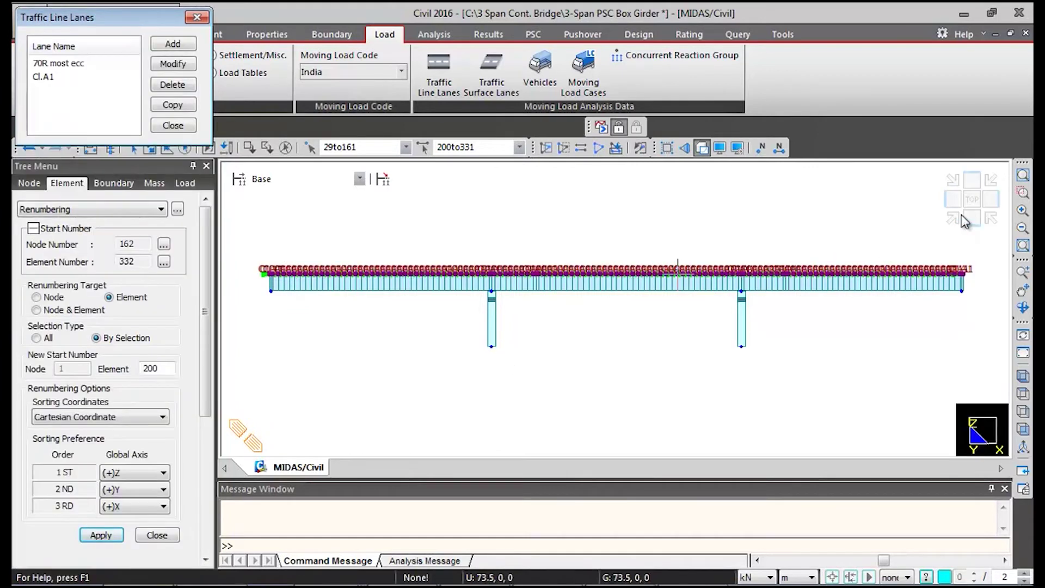
Start a third traffic line lane named "Cl.A2" with eccentricity -1.05 m and impact factor 0.1
click(953, 218)
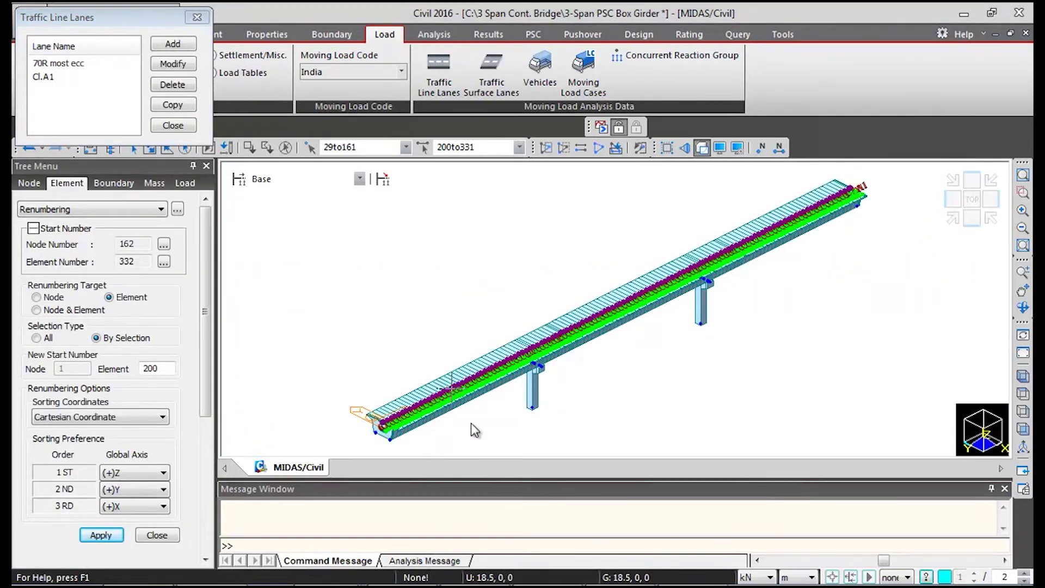
scroll(505, 367, up, 3)
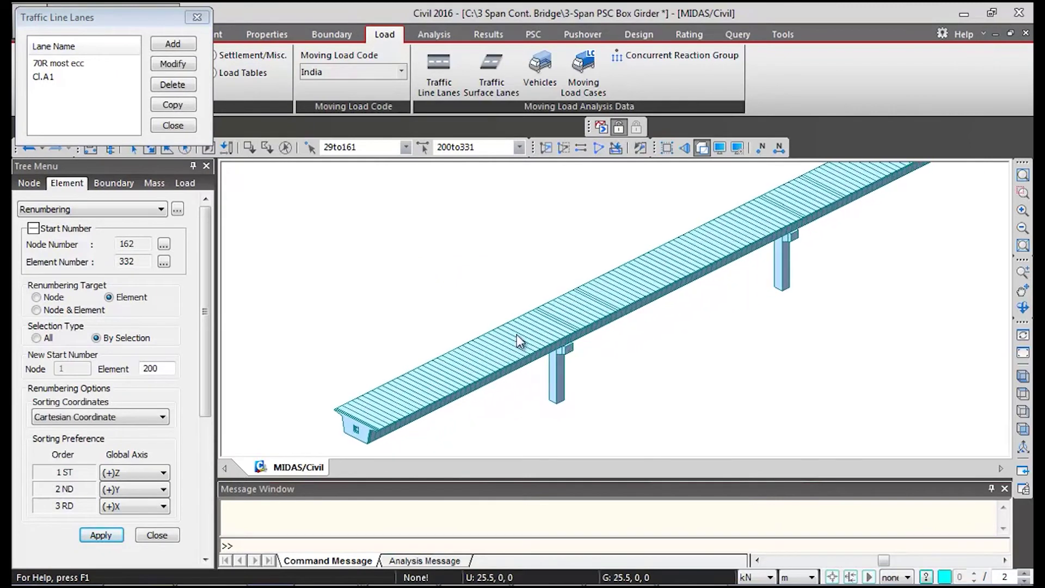
click(174, 48)
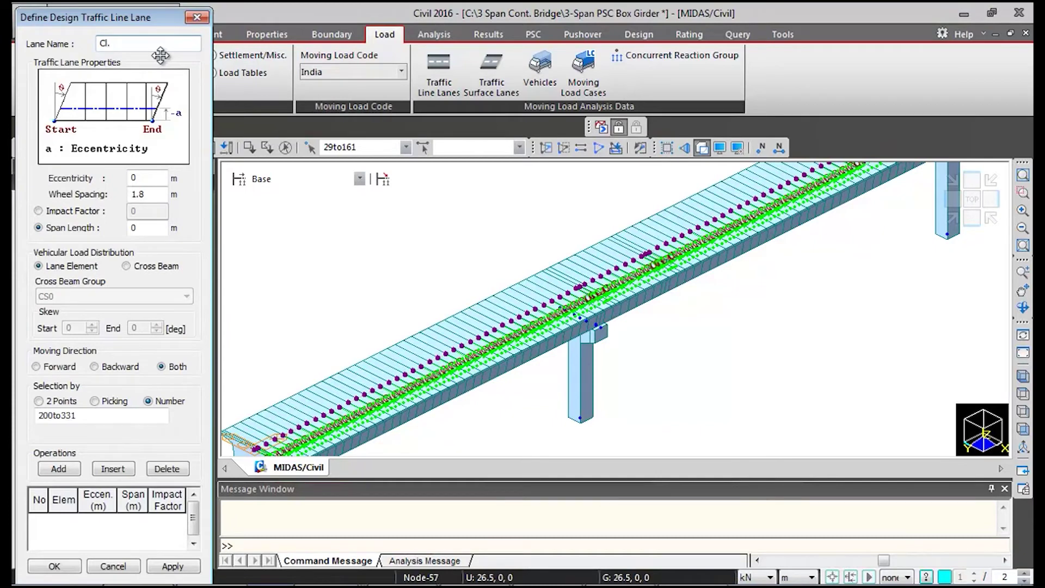
text(Cl.A2)
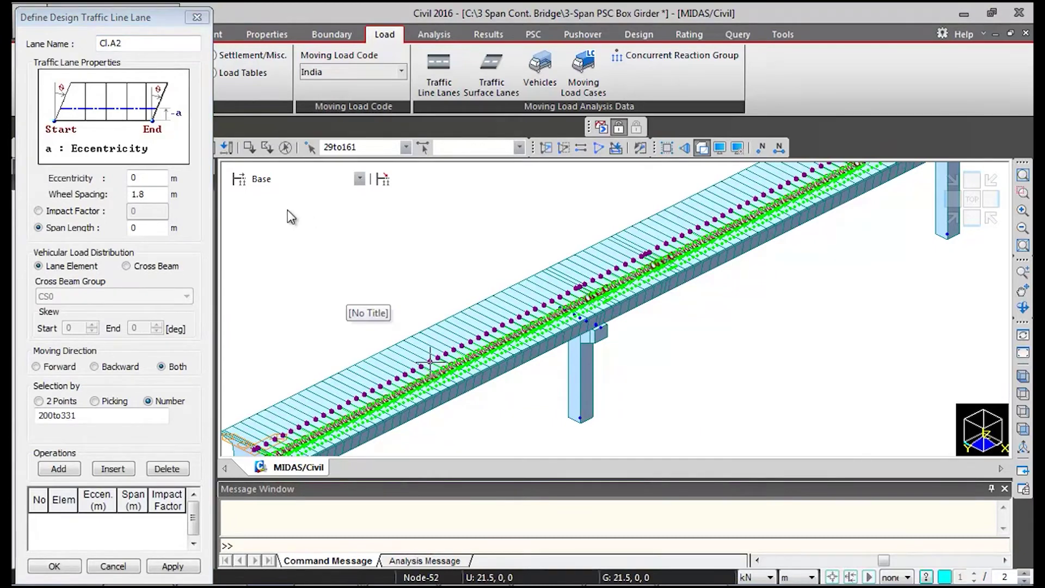
key(Tab)
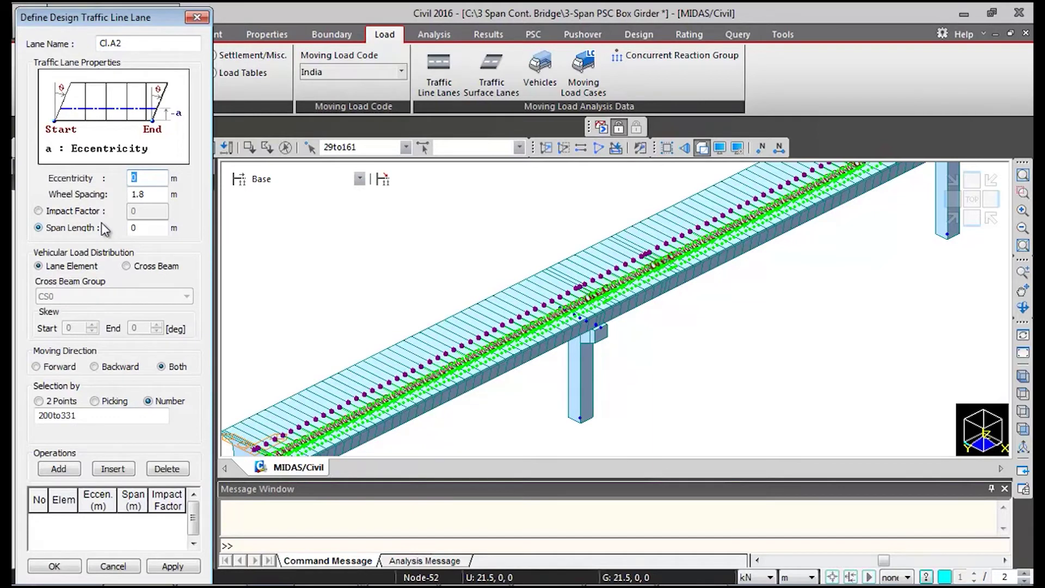
text(-1.05)
key(Tab)
click(77, 216)
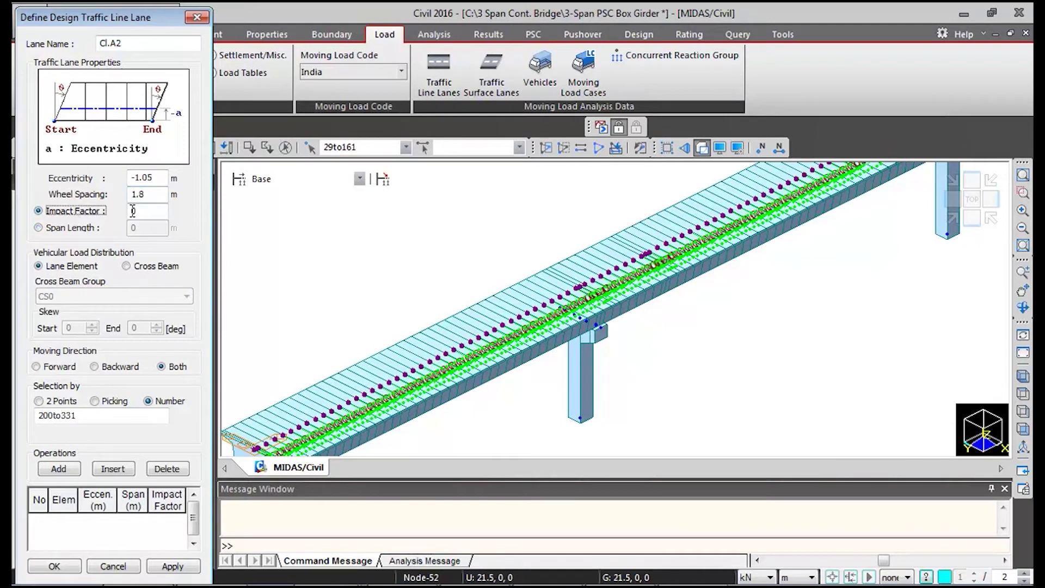
text(0.1)
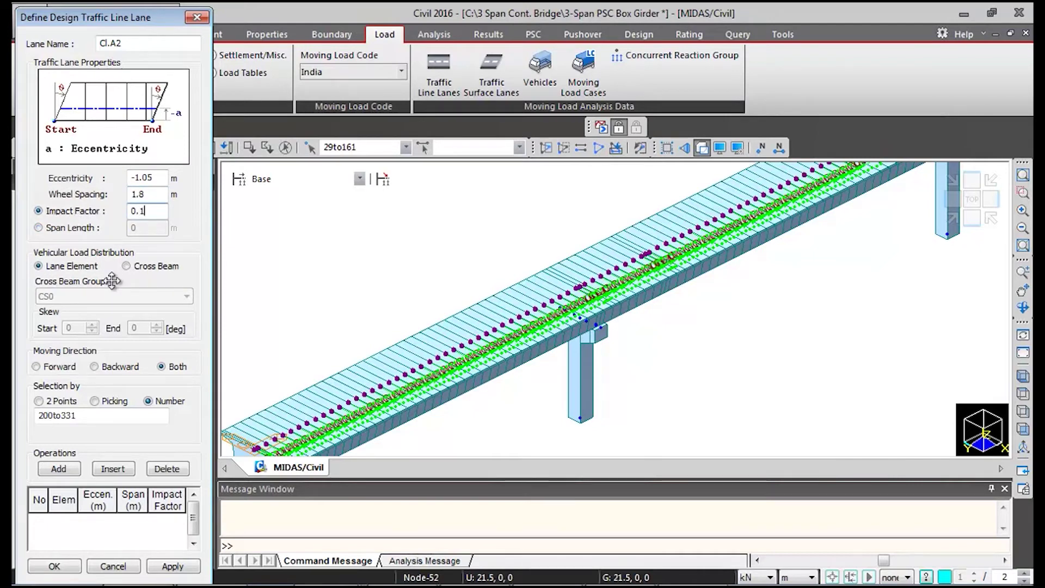
Assign elements 200to331 to the Cl.A2 lane, save it, and close the traffic line lane list
double_click(78, 418)
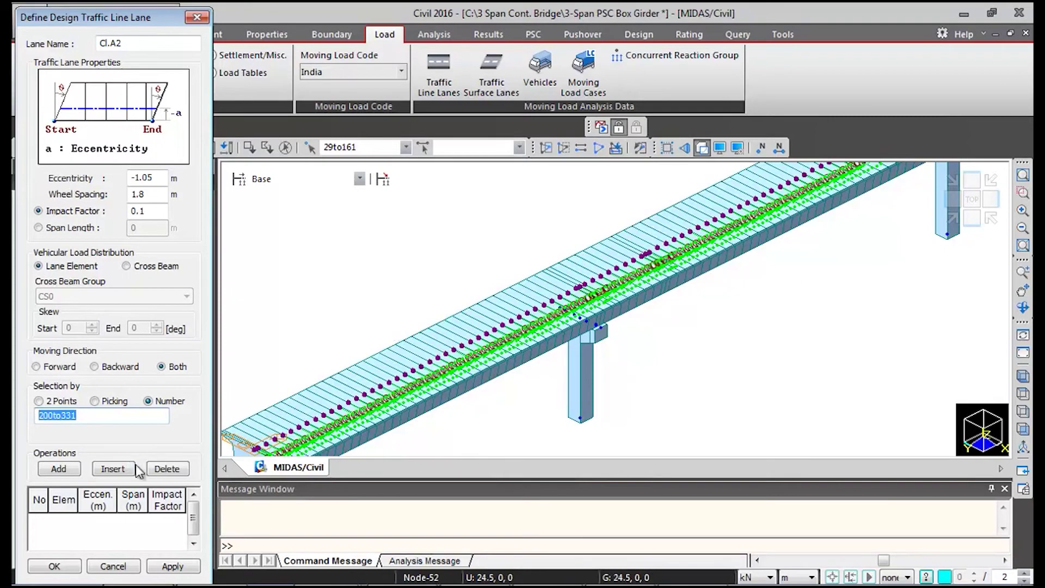
click(58, 470)
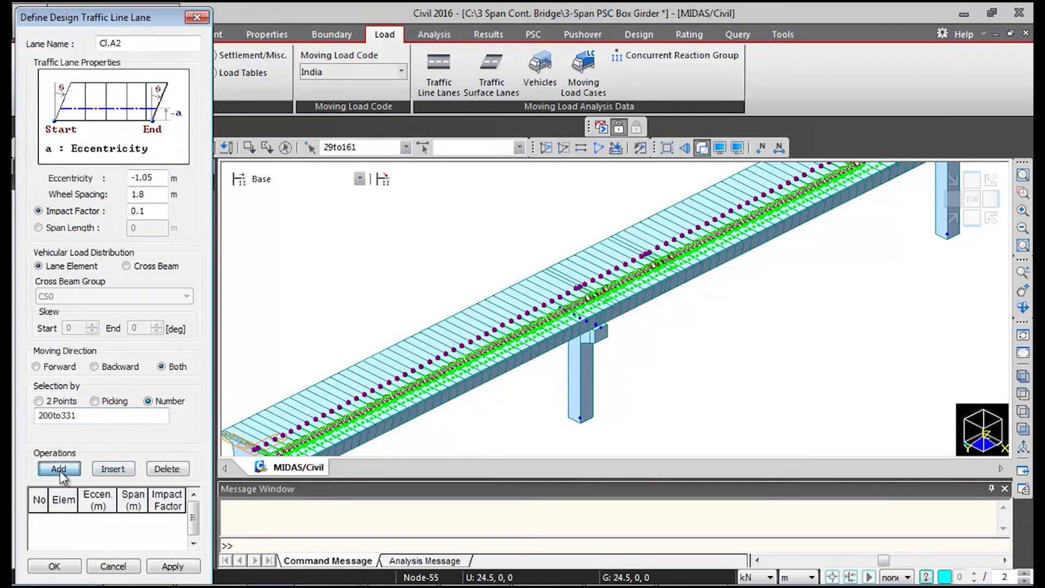
click(66, 570)
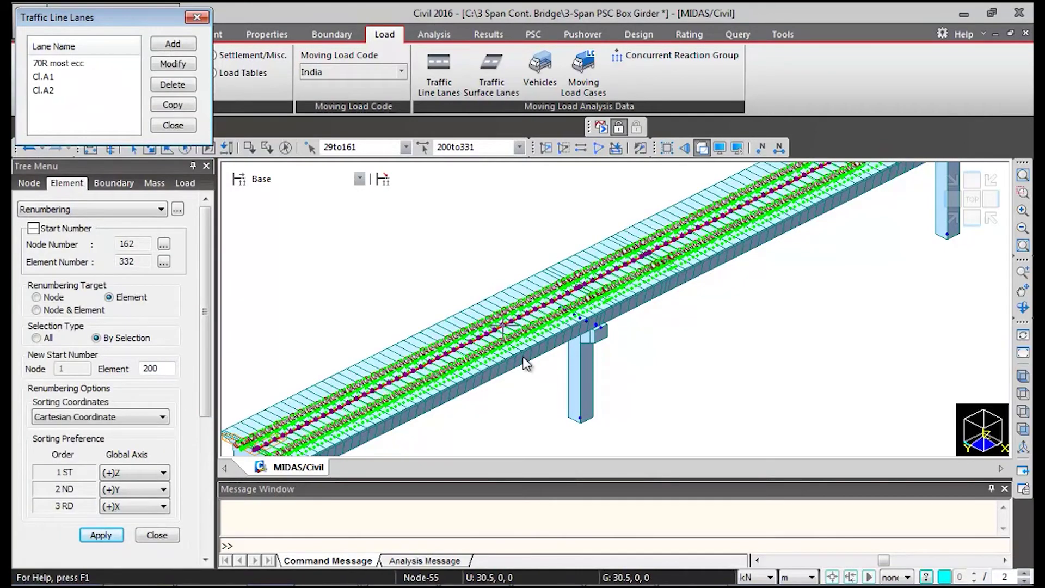
middle_drag(525, 360, 567, 322)
scroll(413, 335, up, 5)
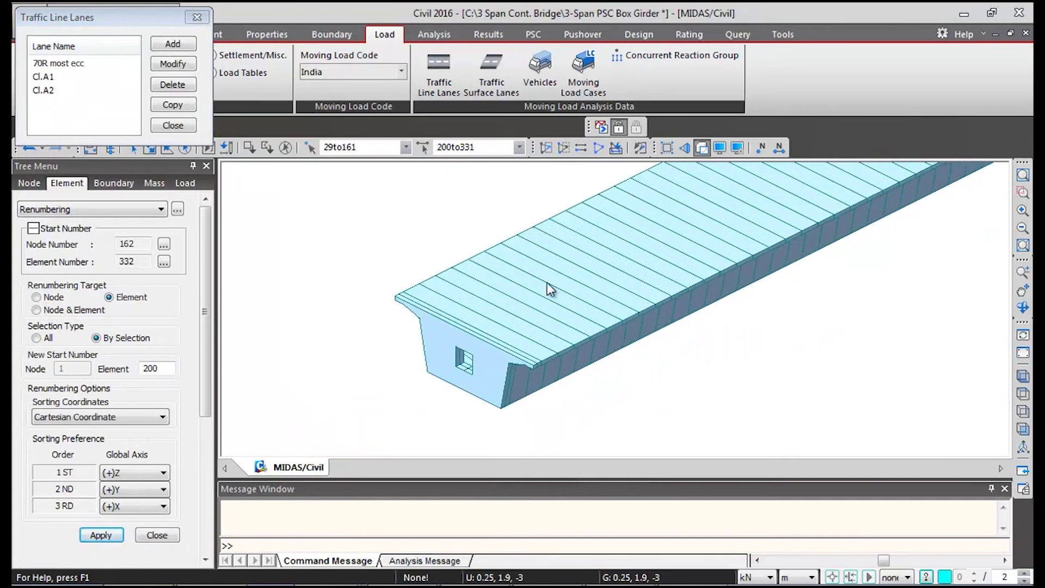
middle_drag(663, 346, 610, 323)
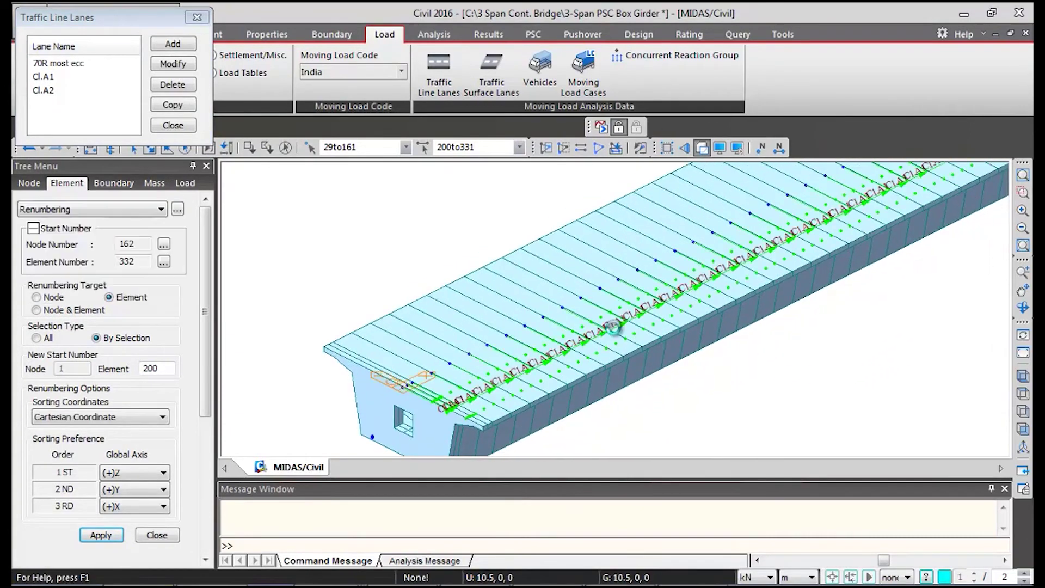
click(173, 125)
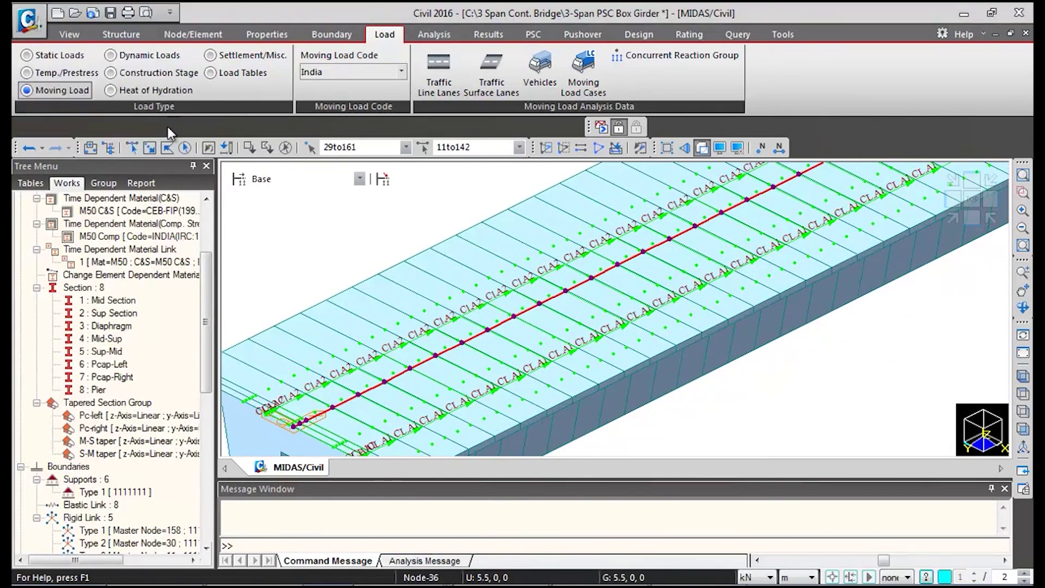
Add the standard Class A vehicle from the IRC:6-2000 Standard Load to the moving load vehicles
click(540, 74)
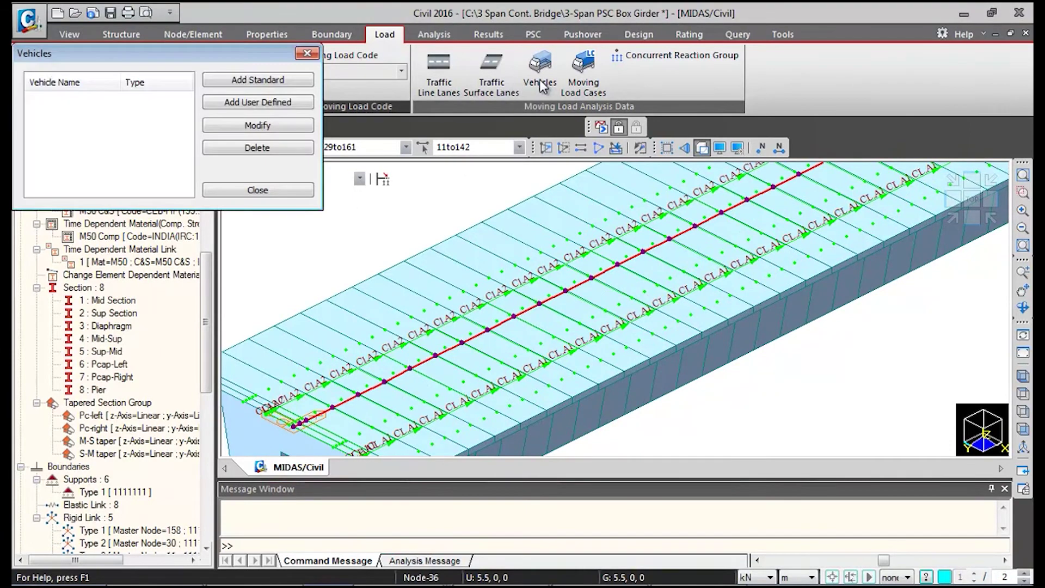
click(263, 80)
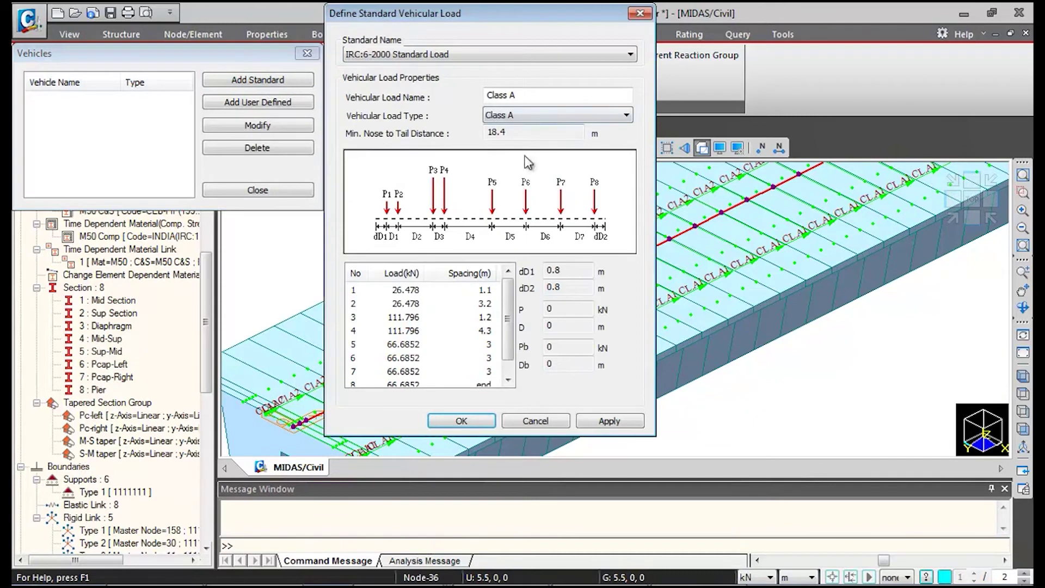
click(597, 422)
Add the standard Class 70R vehicle from the IRC:6-2000 Standard Load and close the vehicle list
click(568, 115)
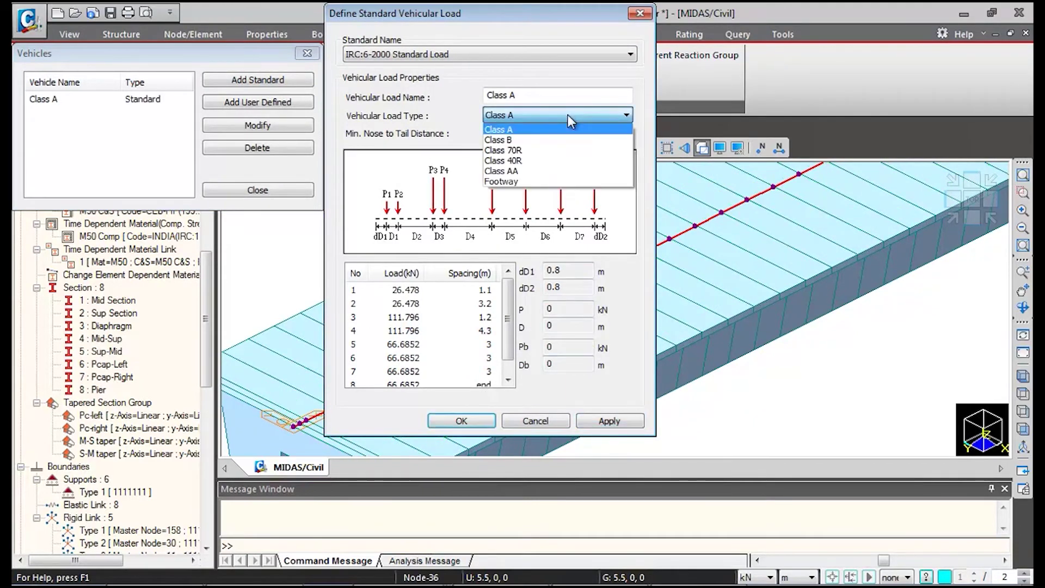
click(518, 150)
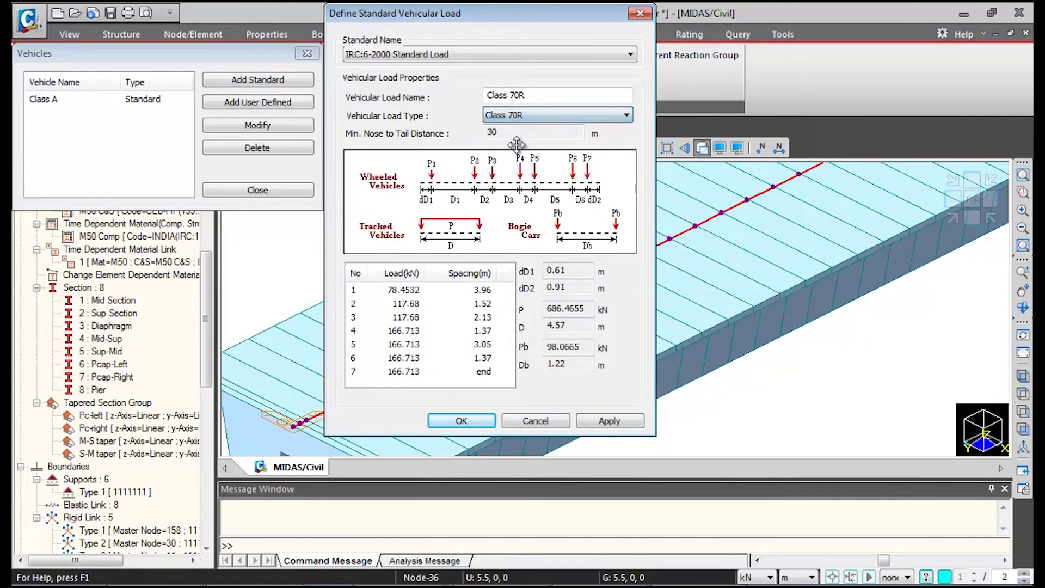
click(462, 421)
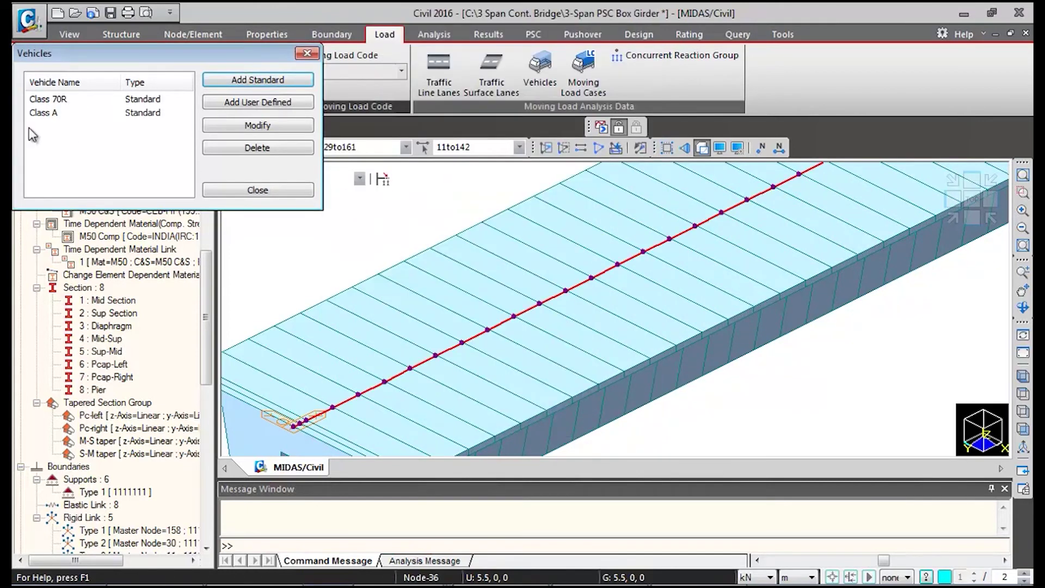
click(252, 190)
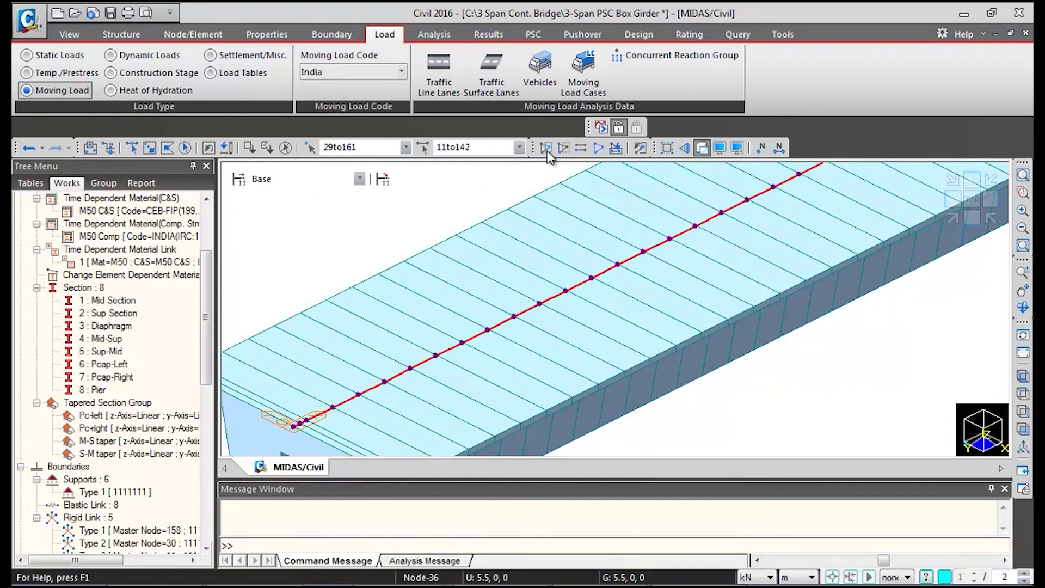
Start a new moving load case named "70R" with Auto Live Load Combination turned off
click(580, 83)
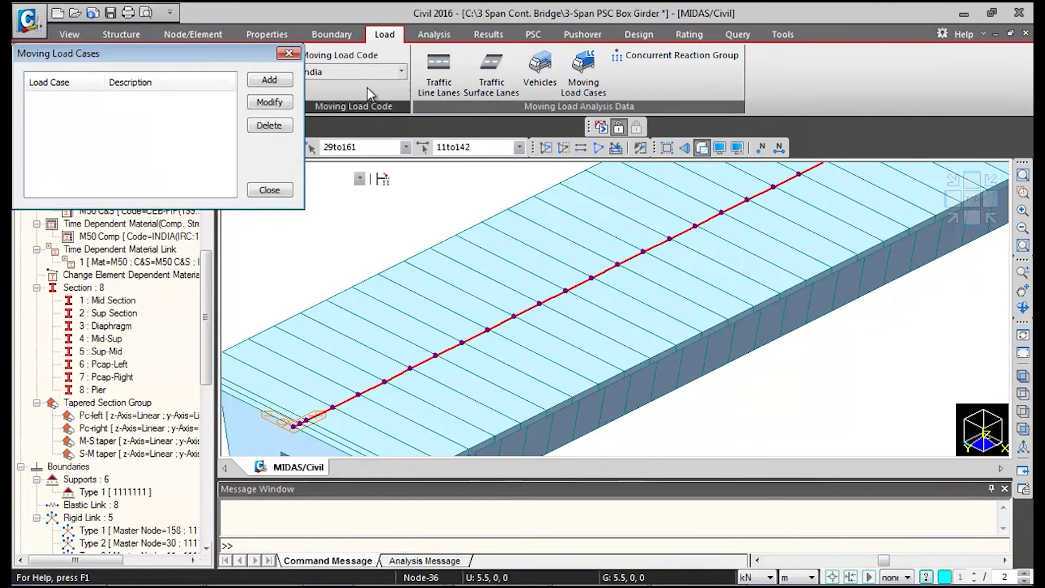
click(278, 81)
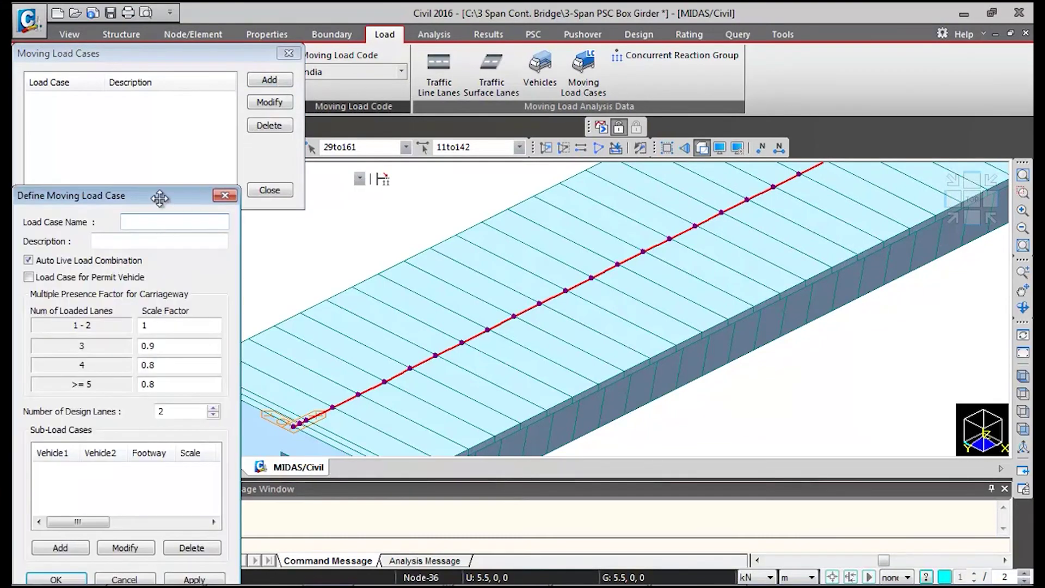
drag(156, 199, 193, 155)
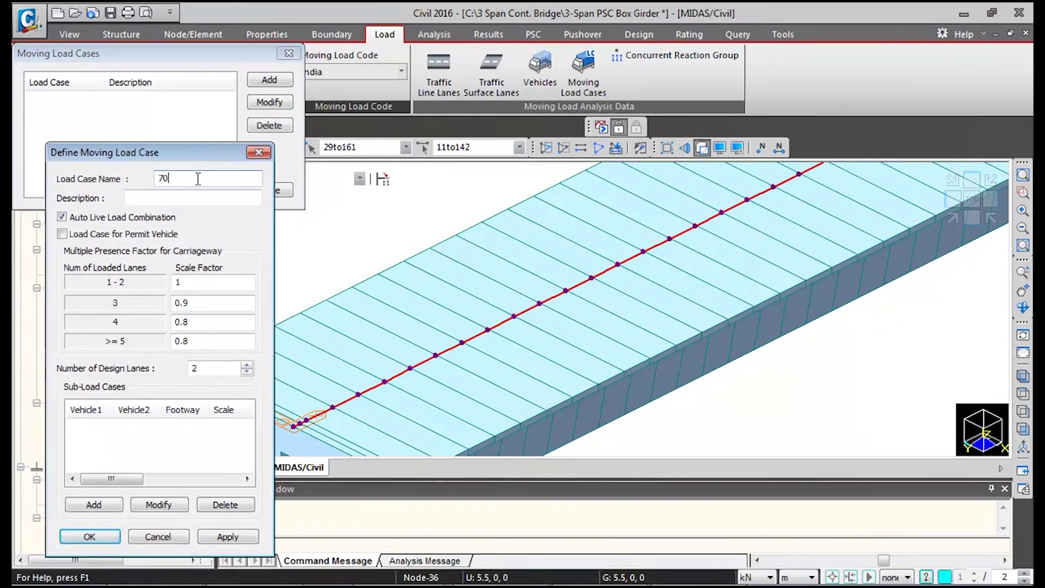
click(71, 215)
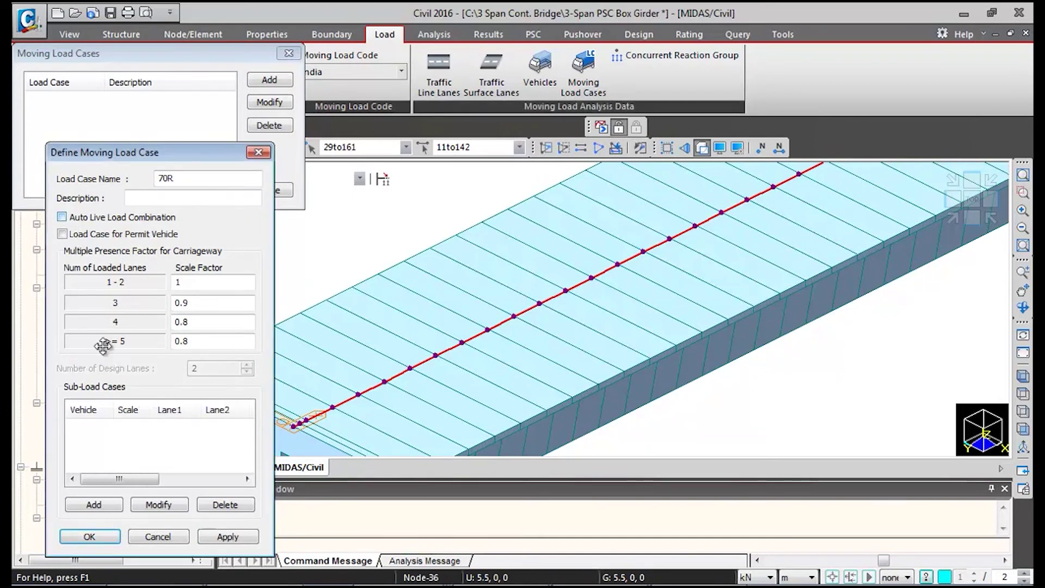
Add a sub-load case to 70R with the Class 70R vehicle on the "70R most ecc" lane, and save the load case
click(98, 504)
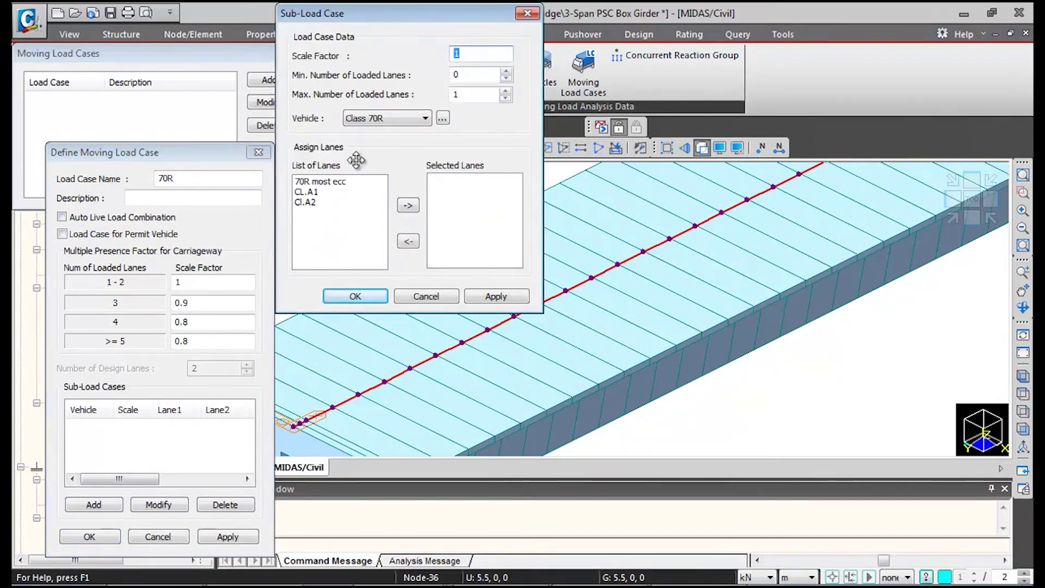
click(333, 183)
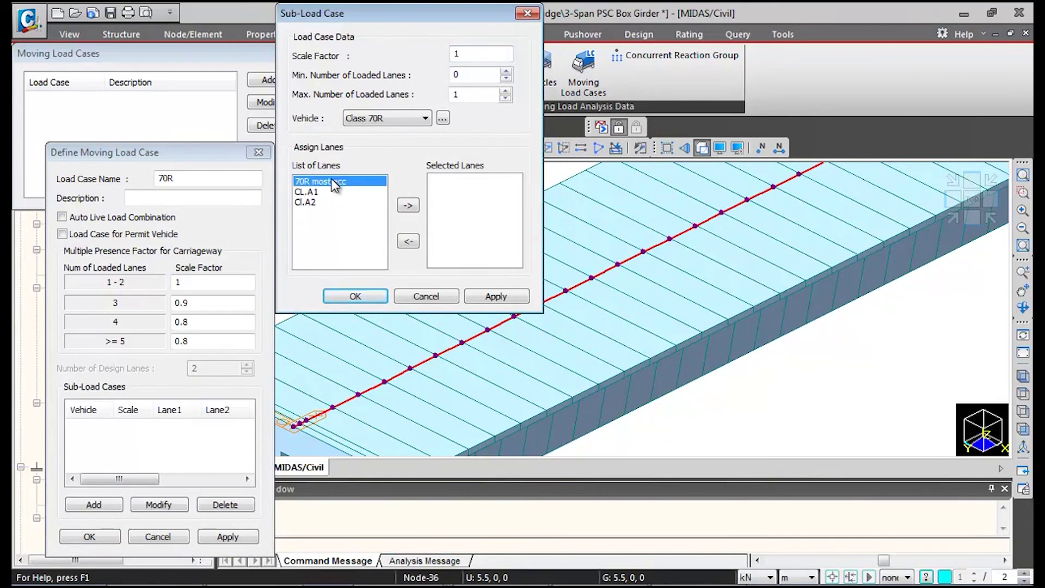
click(409, 206)
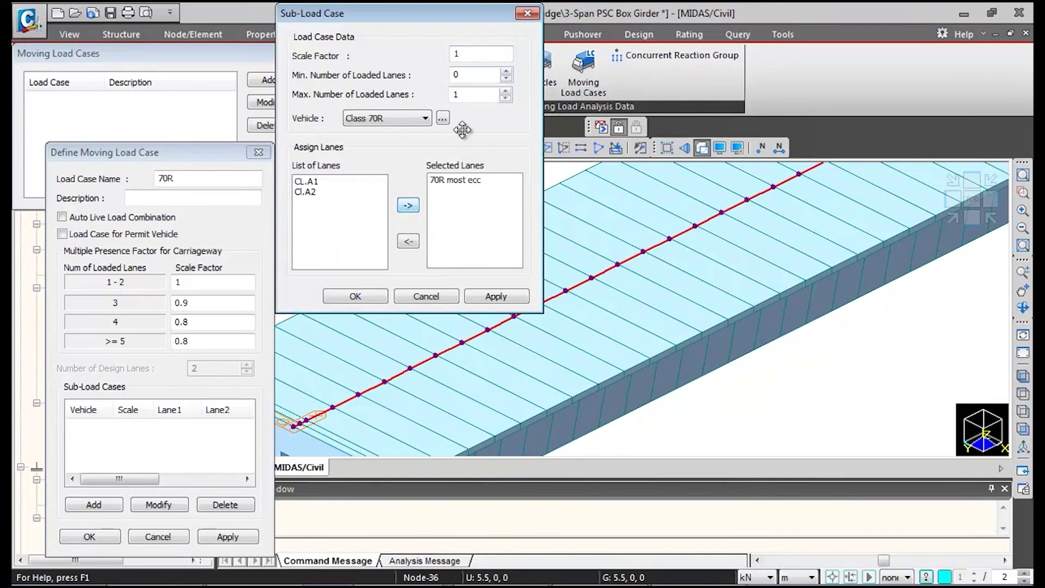
click(365, 296)
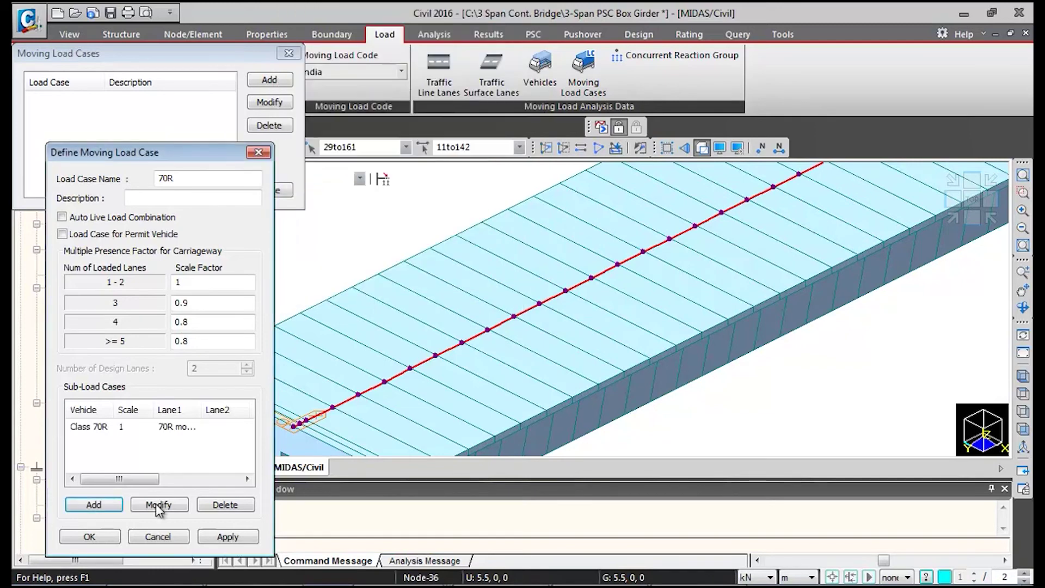
click(101, 534)
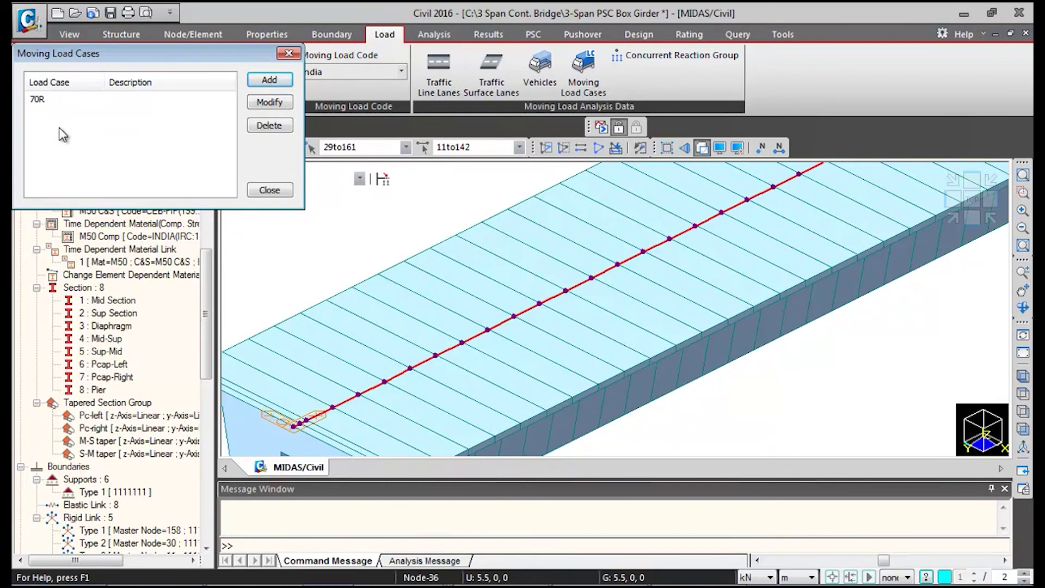
Start a second moving load case named "CL.A" with Auto Live Load Combination turned off
click(266, 85)
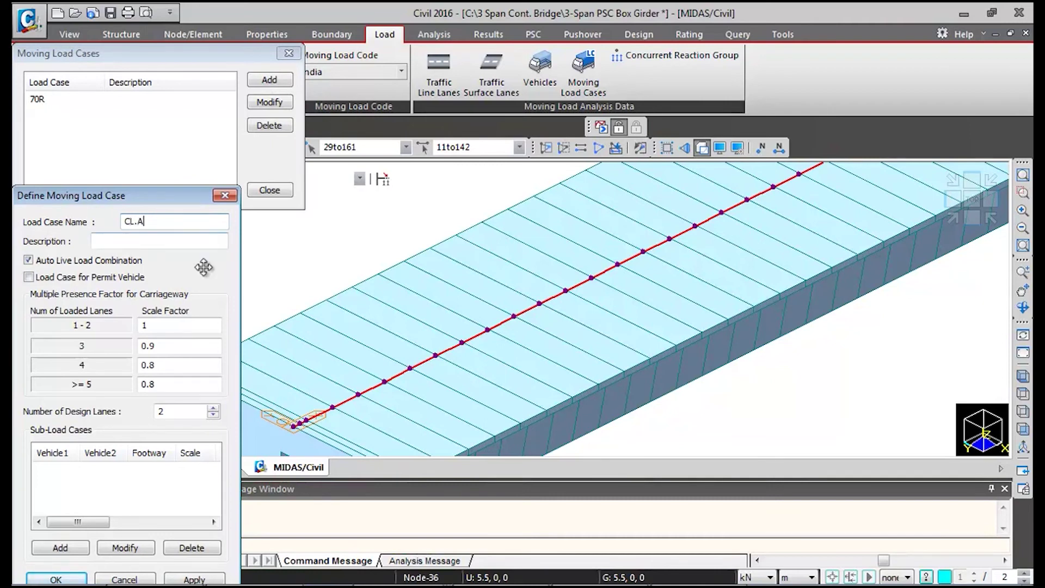
click(29, 261)
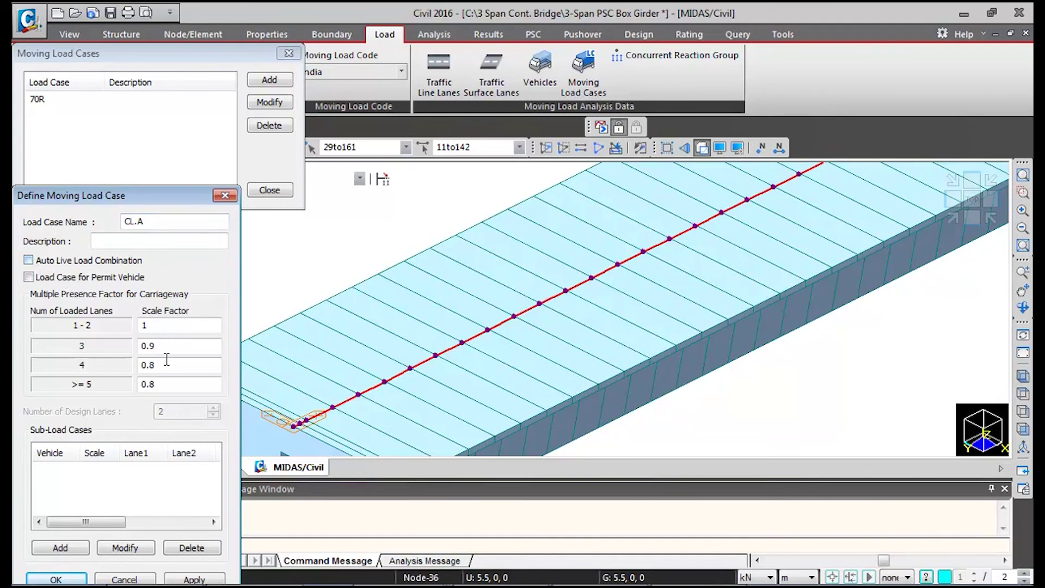
drag(174, 195, 197, 152)
Add a sub-load case to CL.A with lanes CL.A1 and Cl.A2, maximum 2 loaded lanes, and the Class A vehicle
click(83, 504)
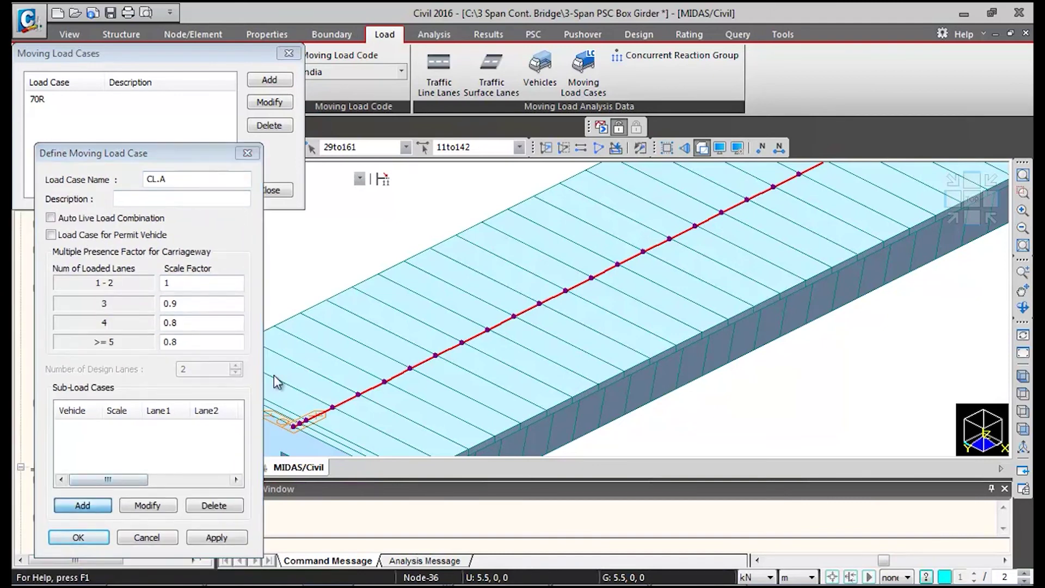
drag(334, 202, 333, 192)
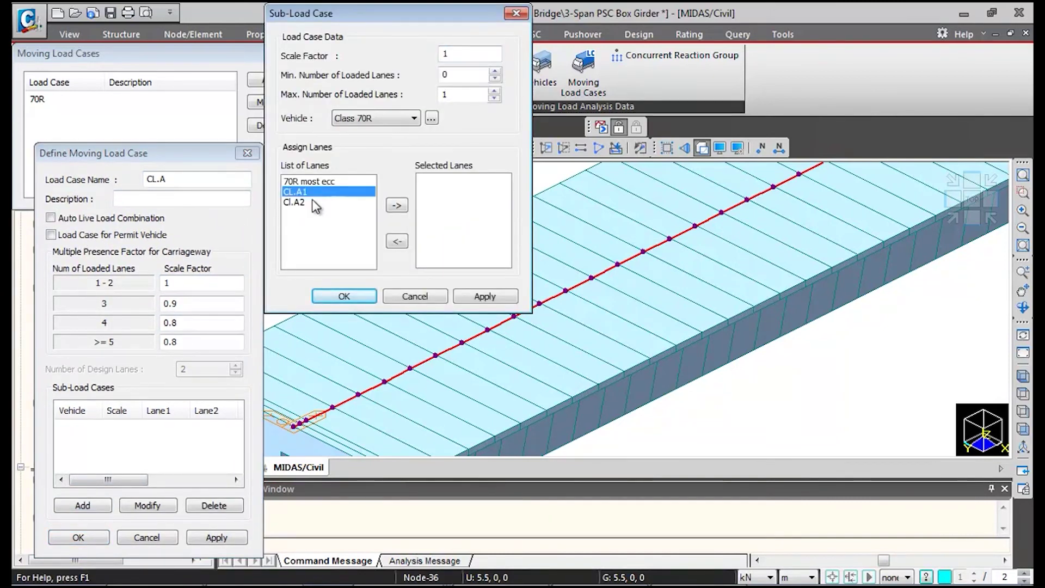
click(396, 206)
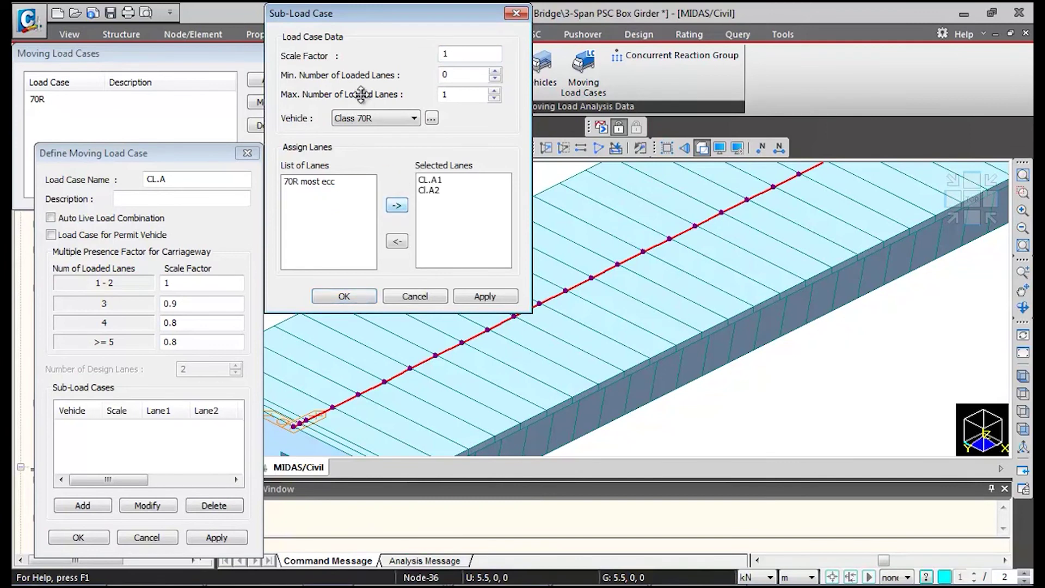
double_click(457, 96)
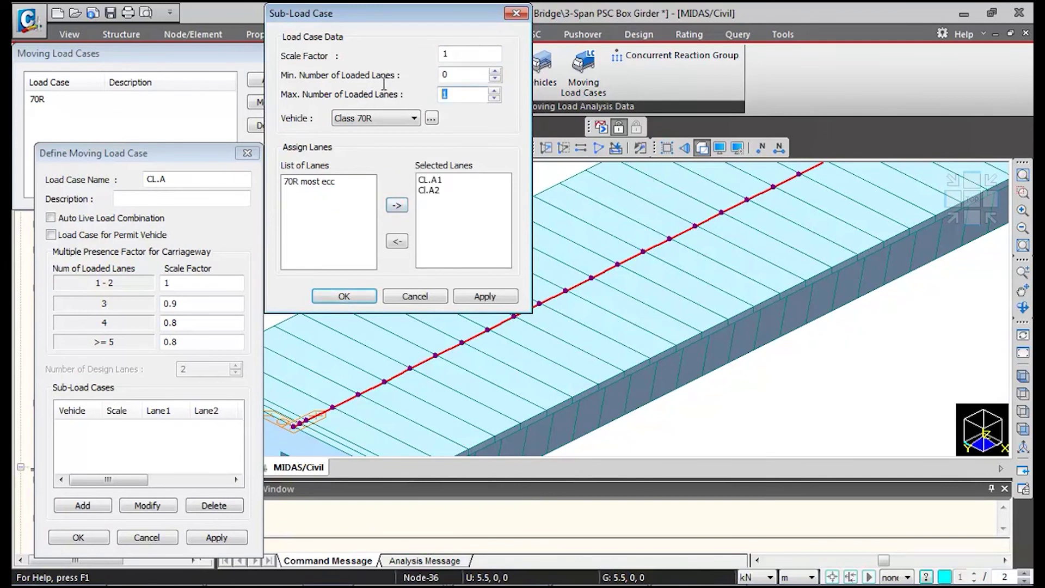
text(2)
click(375, 117)
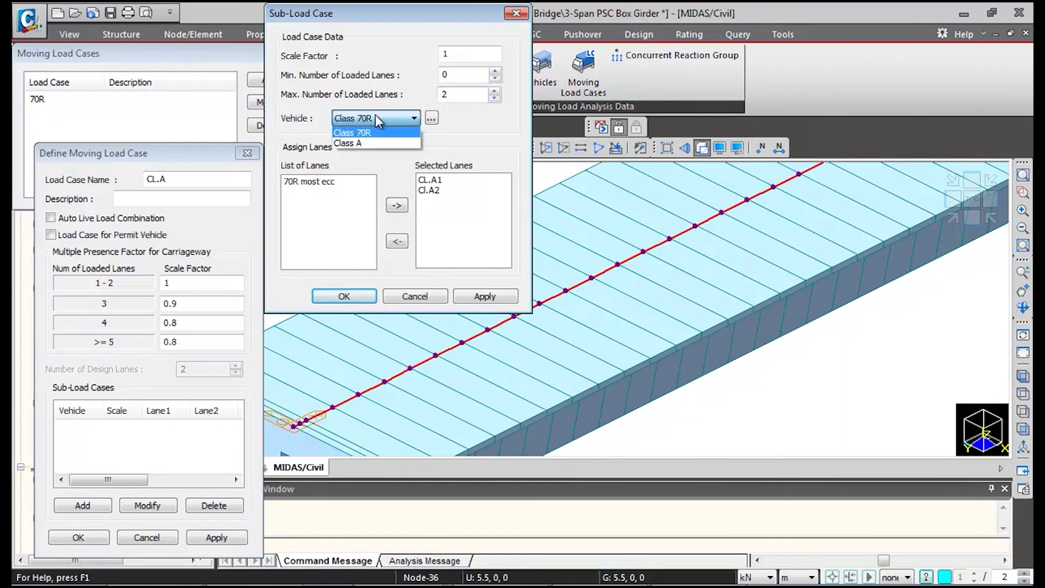
click(361, 142)
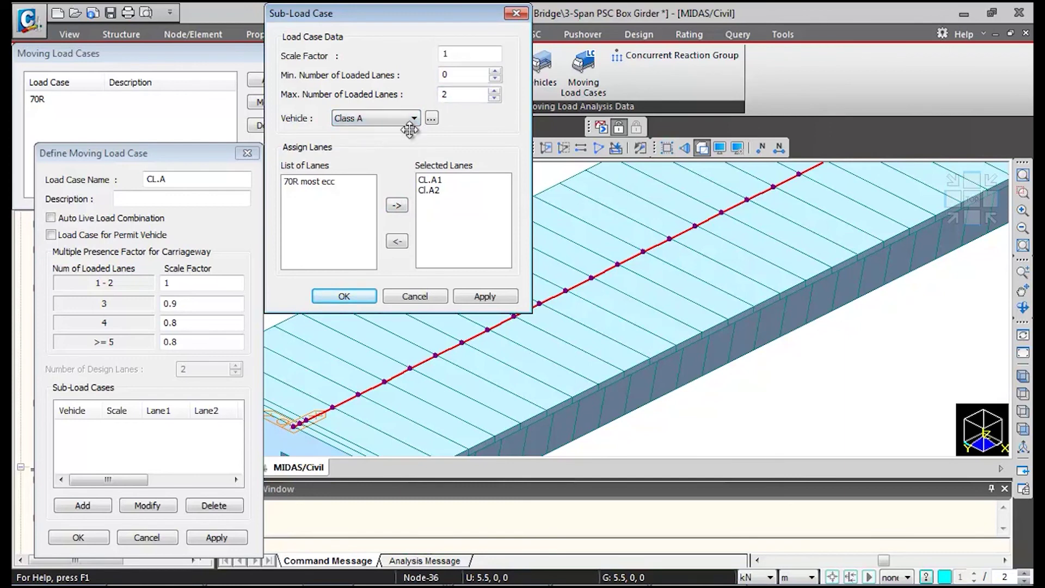
click(344, 297)
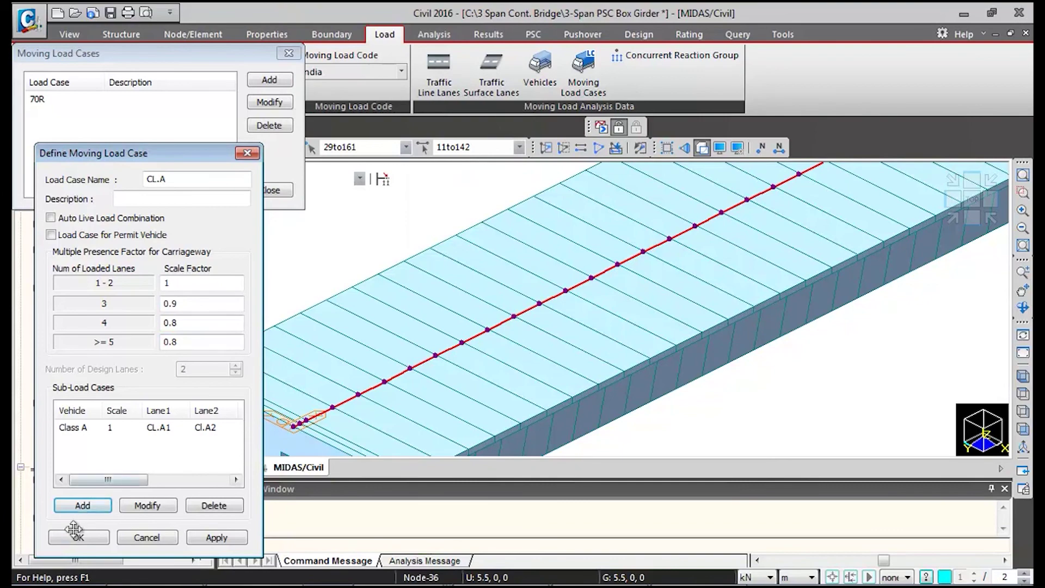
Save the CL.A moving load case and close the list of moving load cases
click(78, 538)
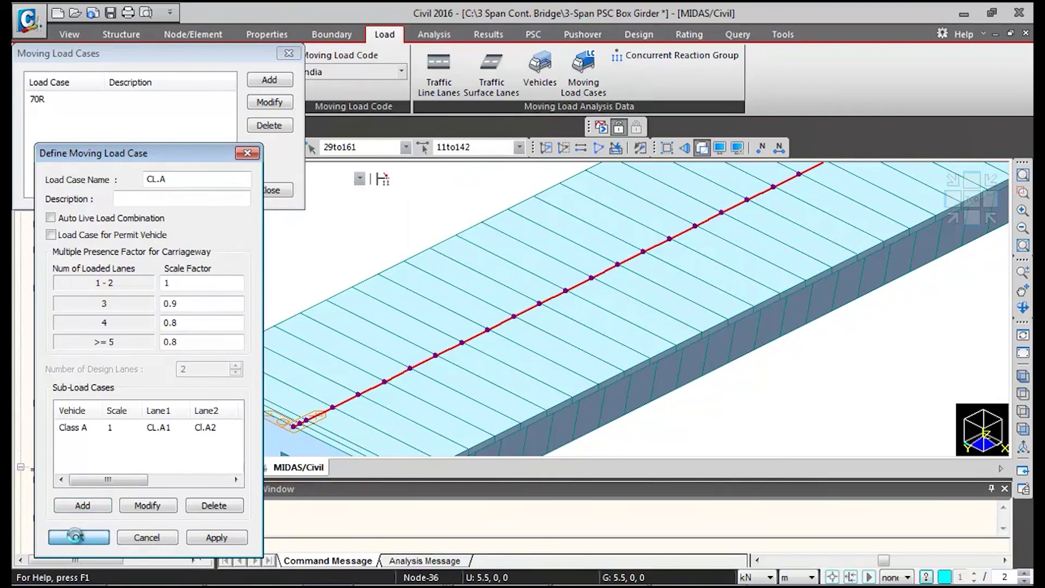
click(78, 539)
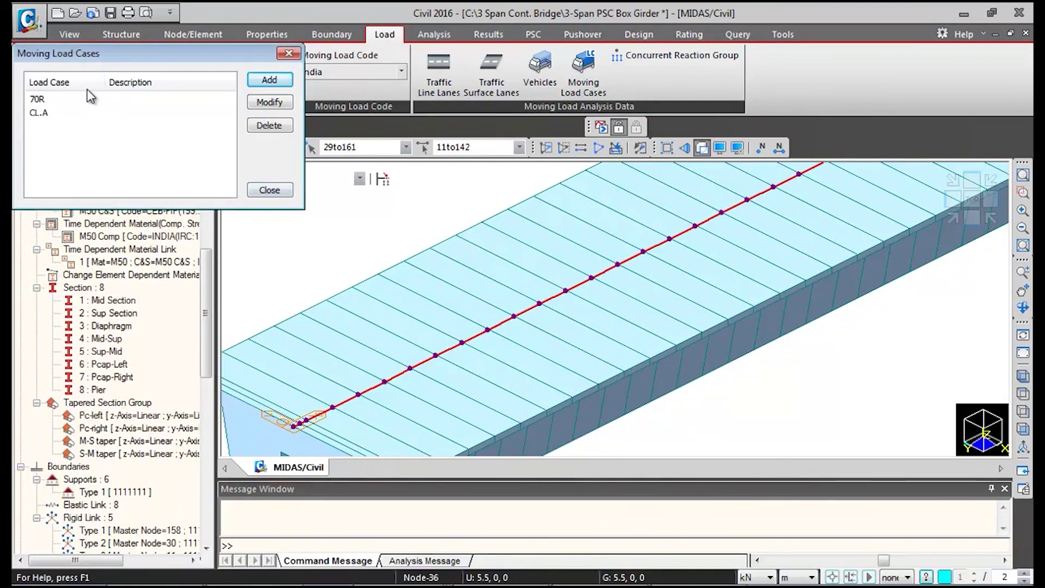
click(270, 190)
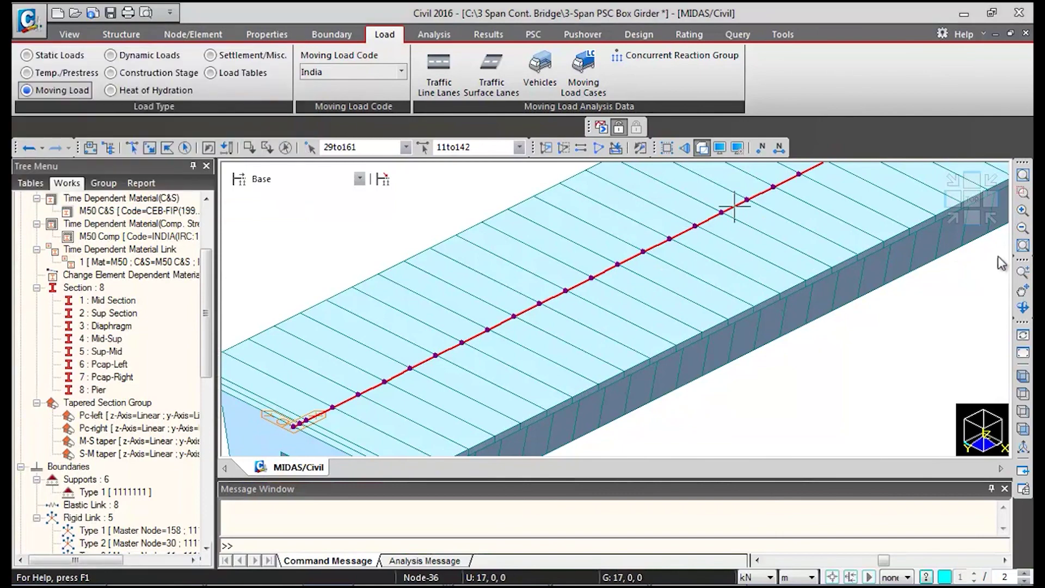